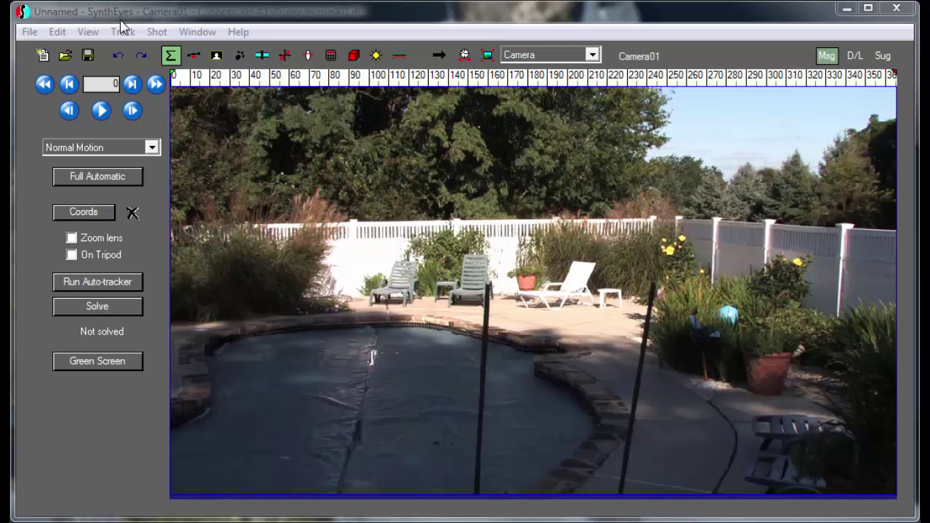
# Scrub through the pool shot and settle on frame 230, just before the camera pans away.
pyautogui.moveTo(215, 78); pyautogui.dragTo(797, 92)
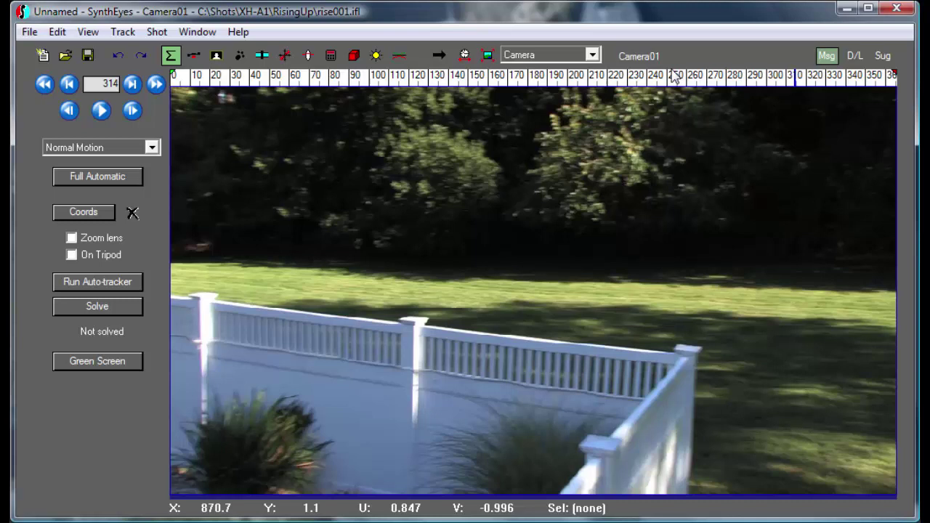
pyautogui.moveTo(673, 76); pyautogui.dragTo(748, 81)
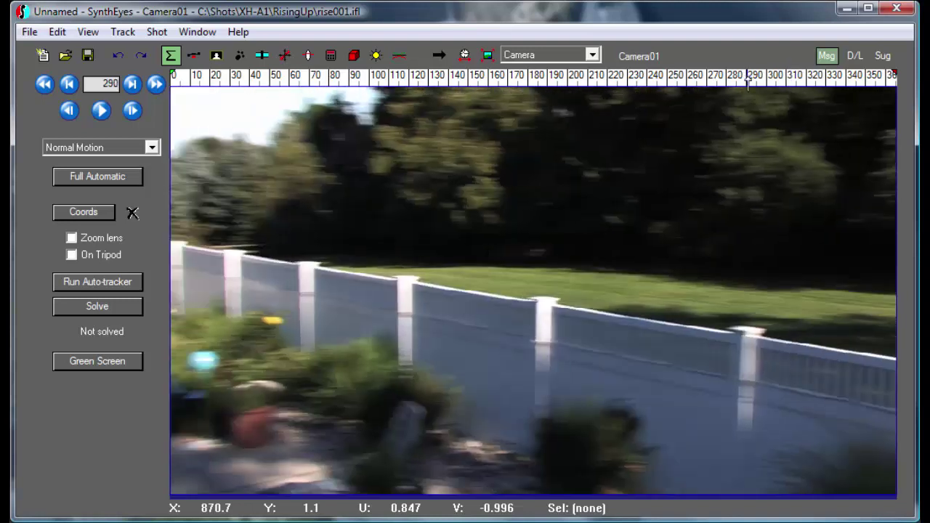
pyautogui.click(630, 77)
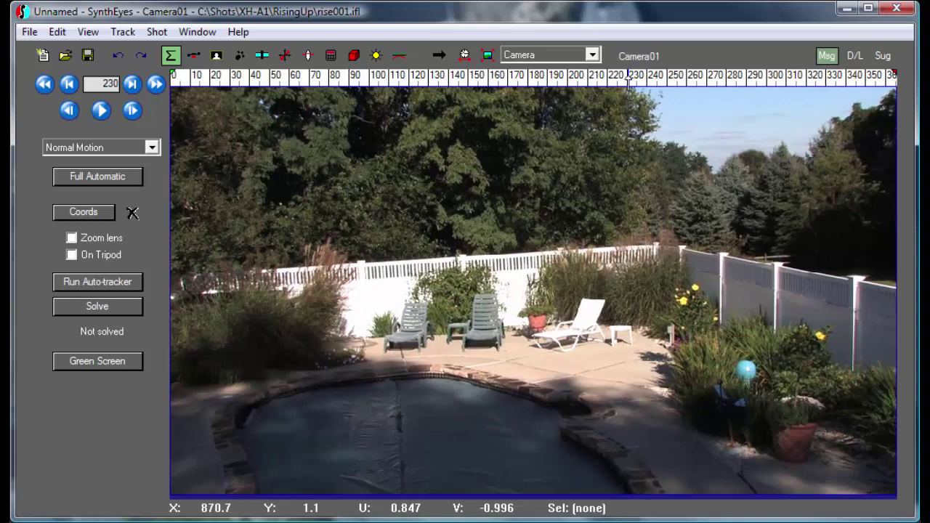
pyautogui.moveTo(630, 81)
pyautogui.mouseDown()
pyautogui.moveTo(641, 77)
pyautogui.moveTo(608, 76)
pyautogui.moveTo(664, 74)
pyautogui.moveTo(629, 76)
pyautogui.mouseUp()
# Set the shot's End Frame to 230 in Edit Shot and flush the later cached frames.
pyautogui.click(160, 36)
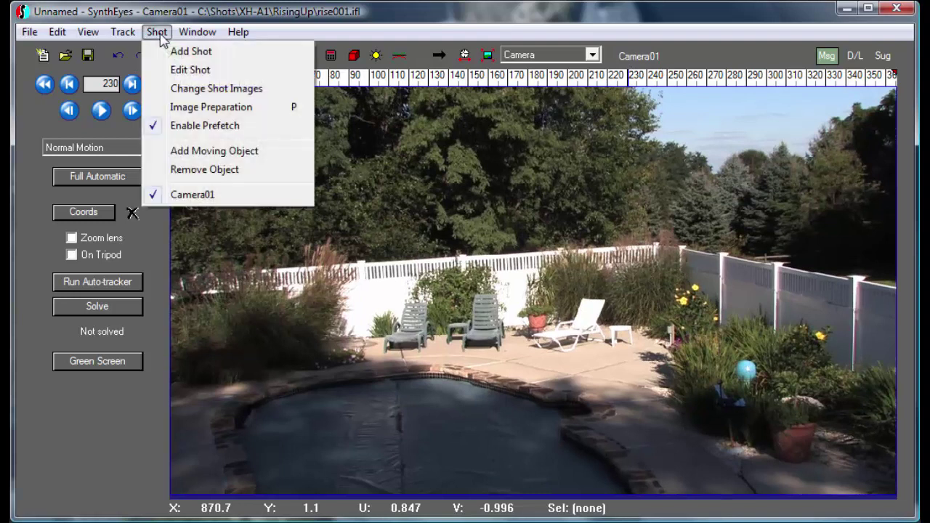
pyautogui.click(200, 70)
pyautogui.moveTo(404, 200); pyautogui.dragTo(404, 244)
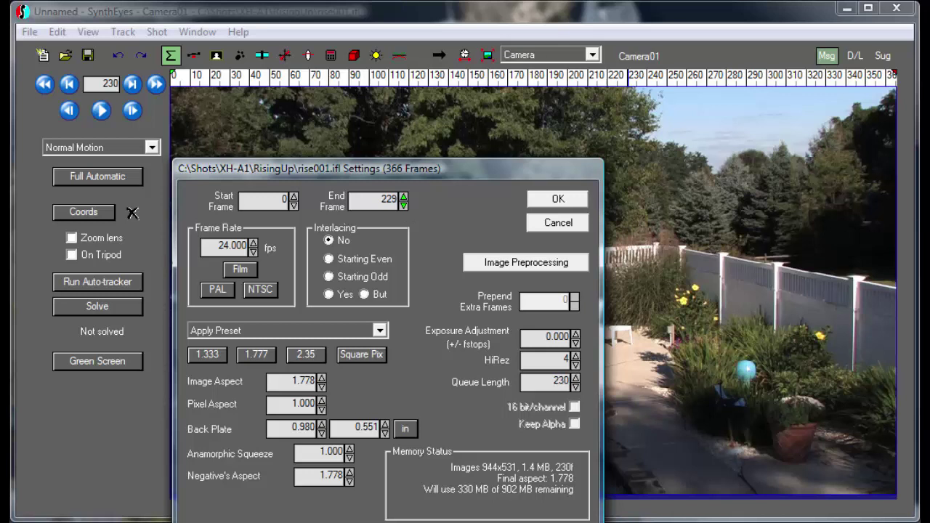
pyautogui.moveTo(404, 200); pyautogui.dragTo(404, 198)
pyautogui.click(539, 203)
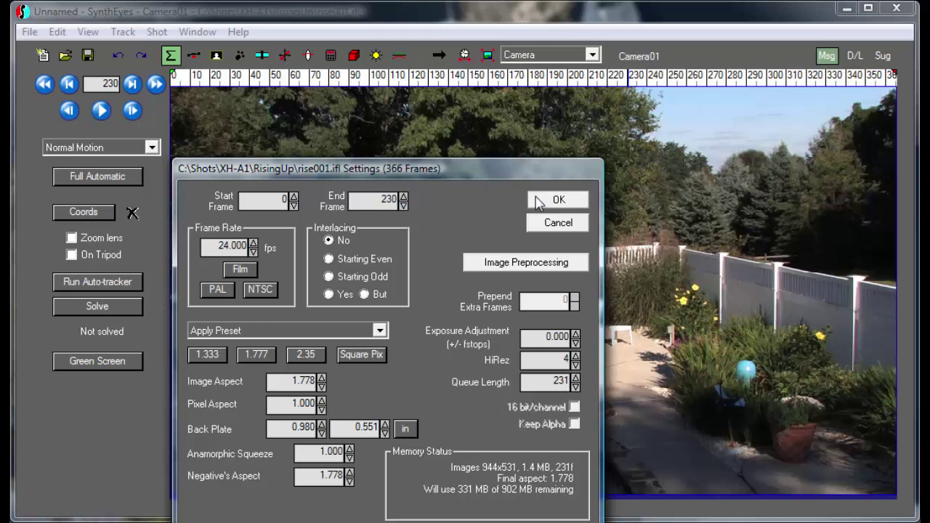
pyautogui.click(420, 407)
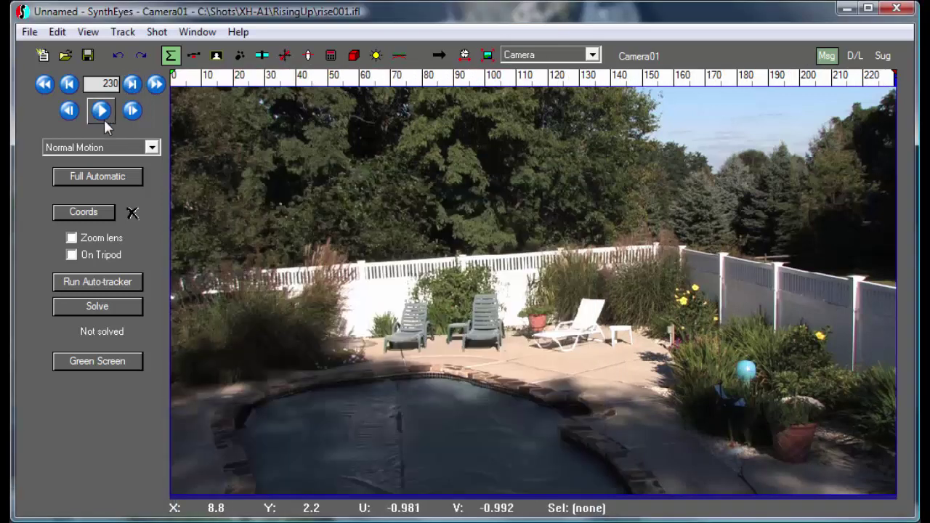
# Run Full Automatic on frames 0–230, solving Camera01 to a 0.316199 hpix error.
pyautogui.click(96, 179)
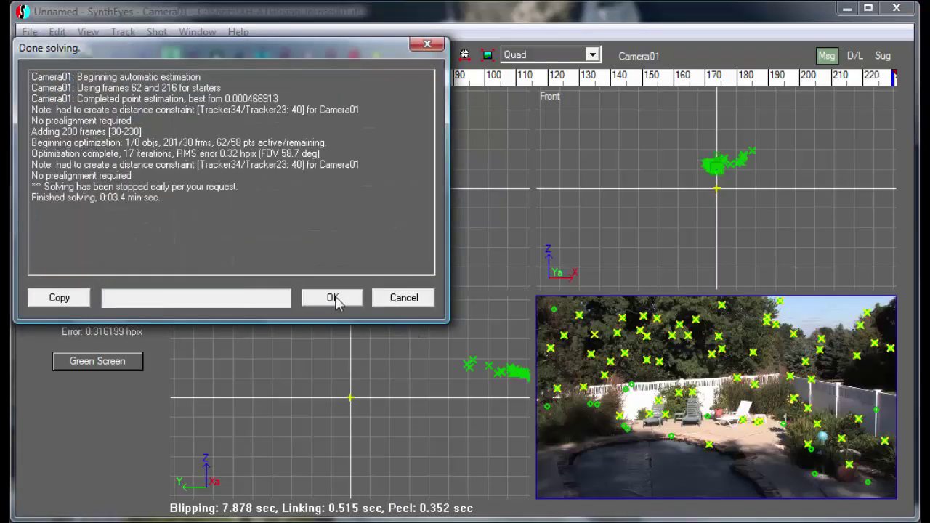
pyautogui.click(334, 298)
pyautogui.click(589, 54)
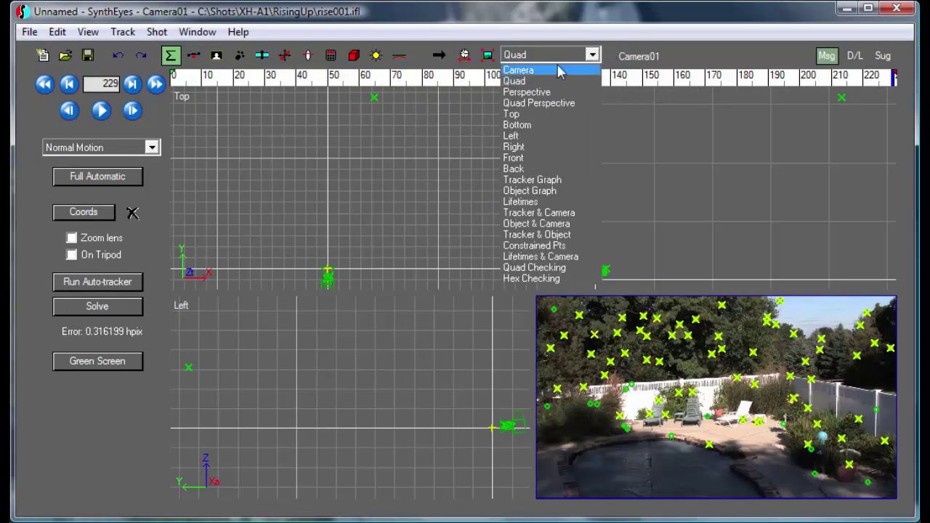
# Switch to the single Camera view and delete the unreliable trackers in the sky.
pyautogui.click(559, 70)
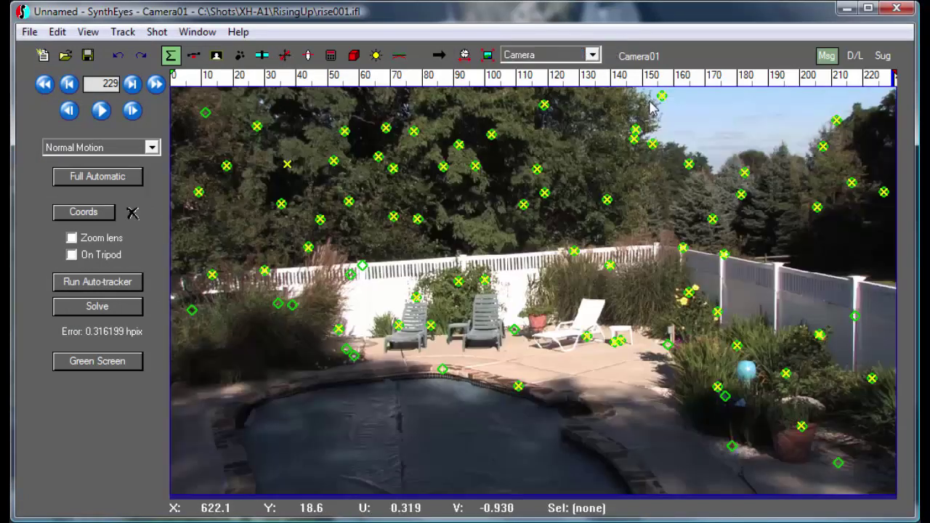
pyautogui.moveTo(643, 97)
pyautogui.mouseDown()
pyautogui.moveTo(647, 159)
pyautogui.moveTo(726, 169)
pyautogui.moveTo(767, 189)
pyautogui.moveTo(835, 166)
pyautogui.moveTo(872, 119)
pyautogui.moveTo(849, 110)
pyautogui.mouseUp()
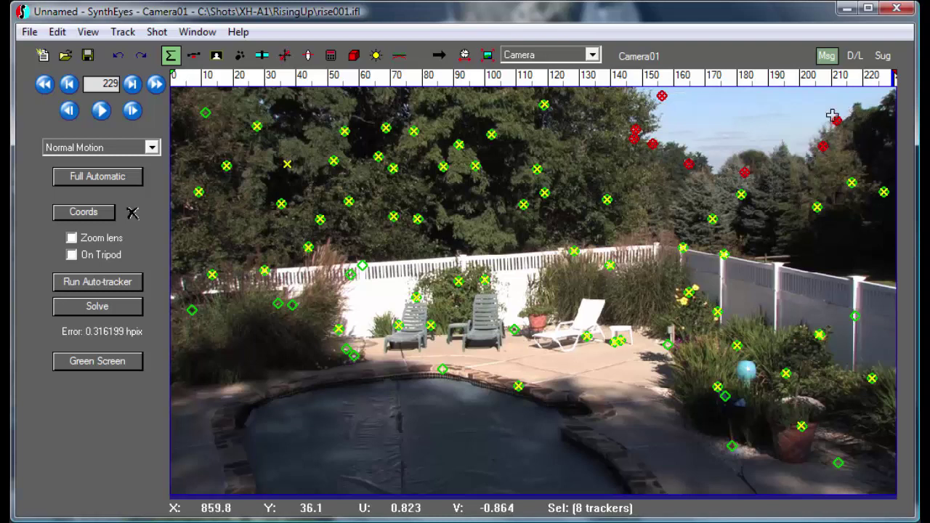
pyautogui.press('Delete')
pyautogui.moveTo(621, 176)
pyautogui.mouseDown()
pyautogui.moveTo(689, 222)
pyautogui.moveTo(784, 251)
pyautogui.moveTo(849, 176)
pyautogui.mouseUp()
pyautogui.press('Delete')
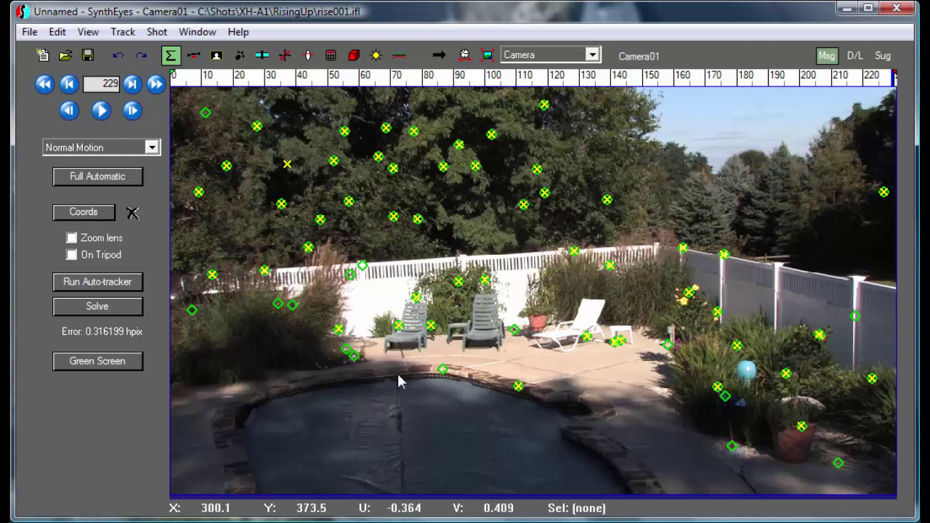
# Delete the two trackers on the pool surface near frame 24, then review the remaining trackers.
pyautogui.moveTo(417, 82)
pyautogui.mouseDown()
pyautogui.moveTo(247, 77)
pyautogui.moveTo(338, 77)
pyautogui.mouseUp()
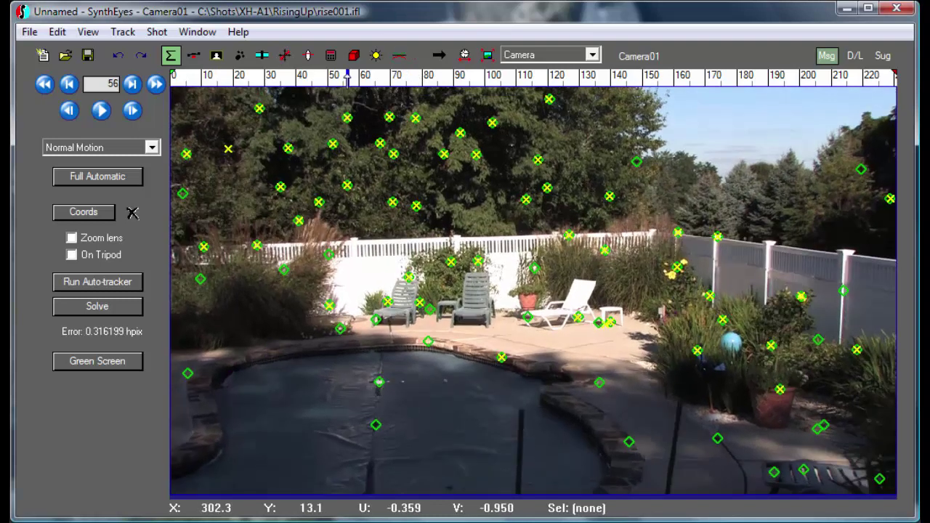
pyautogui.moveTo(361, 387)
pyautogui.mouseDown()
pyautogui.moveTo(410, 421)
pyautogui.moveTo(386, 373)
pyautogui.moveTo(367, 384)
pyautogui.mouseUp()
pyautogui.press('Delete')
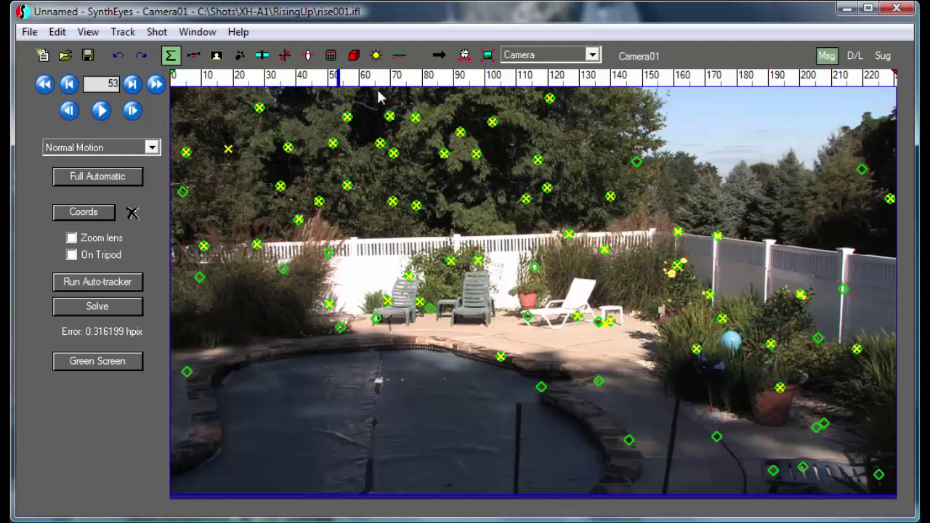
pyautogui.moveTo(378, 80)
pyautogui.mouseDown()
pyautogui.moveTo(732, 91)
pyautogui.moveTo(492, 79)
pyautogui.moveTo(742, 90)
pyautogui.moveTo(796, 84)
pyautogui.mouseUp()
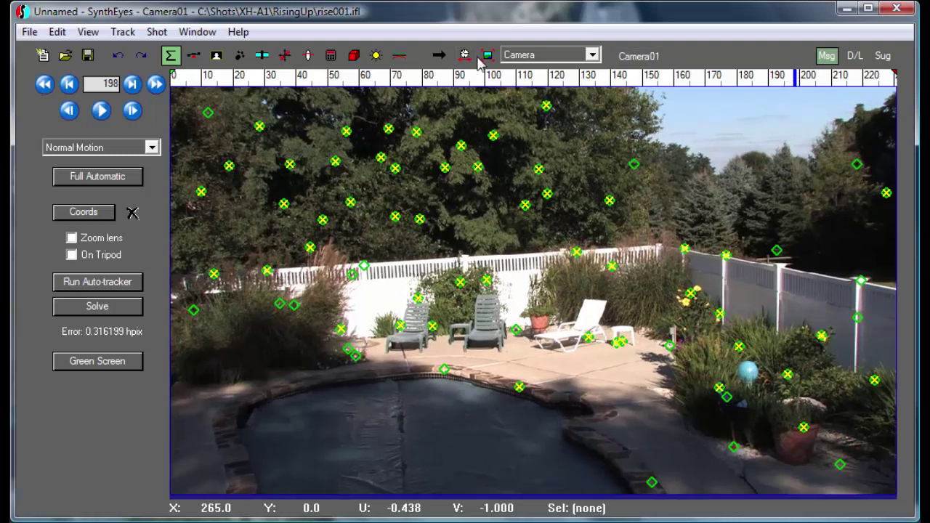
pyautogui.moveTo(438, 77)
pyautogui.mouseDown()
pyautogui.moveTo(175, 76)
pyautogui.moveTo(395, 75)
pyautogui.moveTo(774, 98)
pyautogui.moveTo(240, 84)
pyautogui.mouseUp()
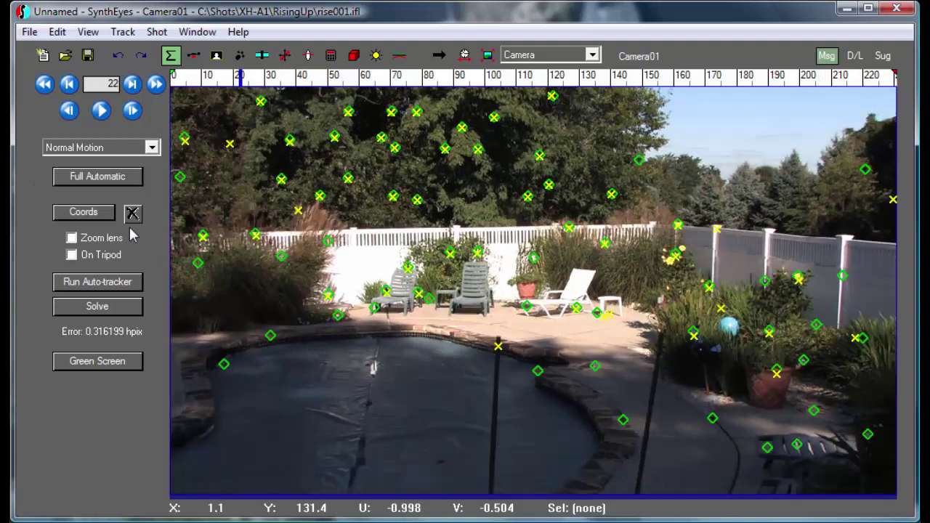
# Re-solve Camera01 from the Solver panel to 0.3384 hpix, then play back to frame 183.
pyautogui.click(331, 55)
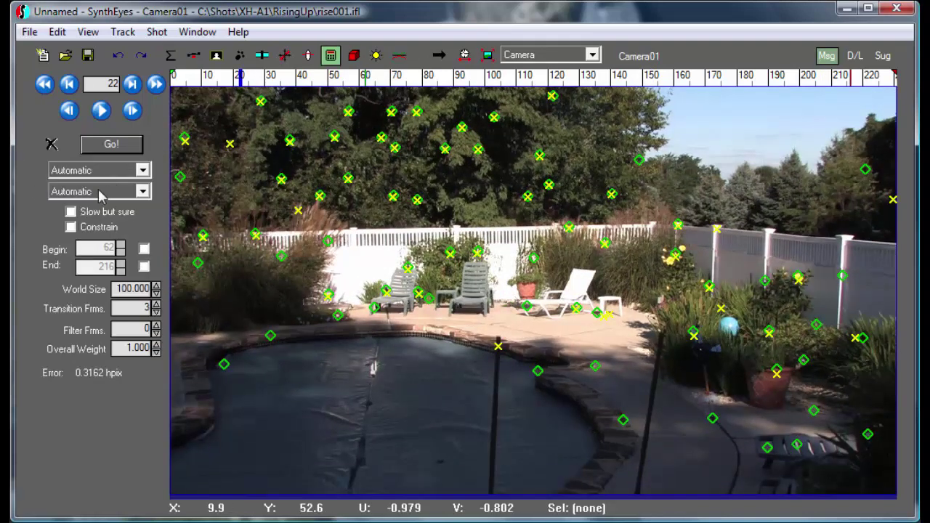
pyautogui.click(110, 144)
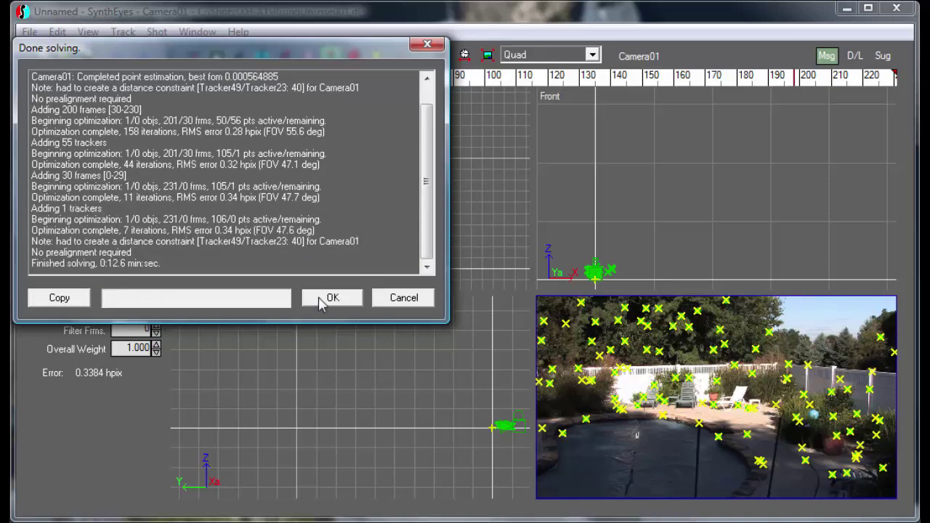
pyautogui.click(320, 298)
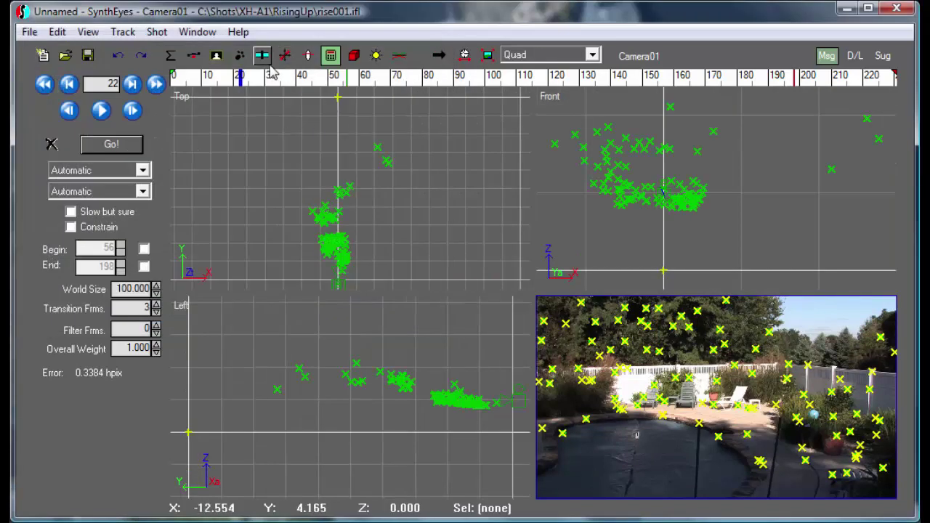
pyautogui.press('space')
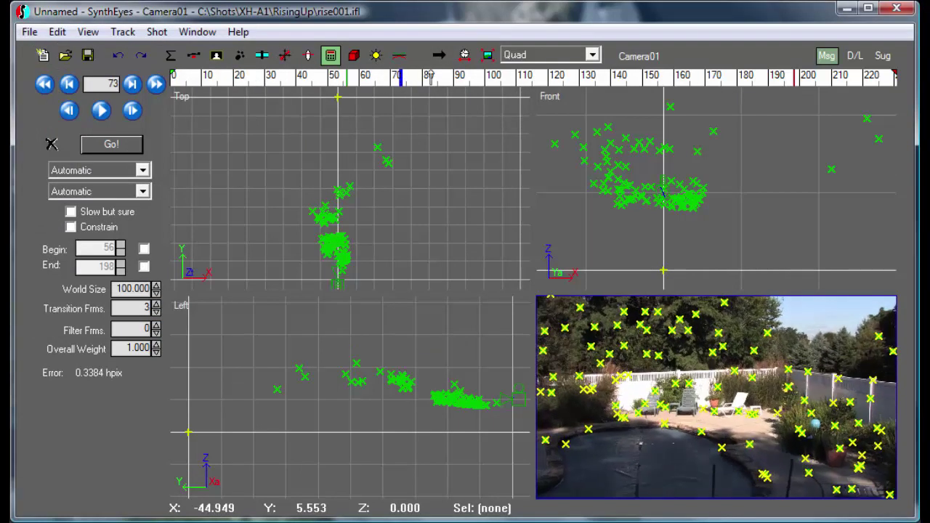
pyautogui.click(748, 80)
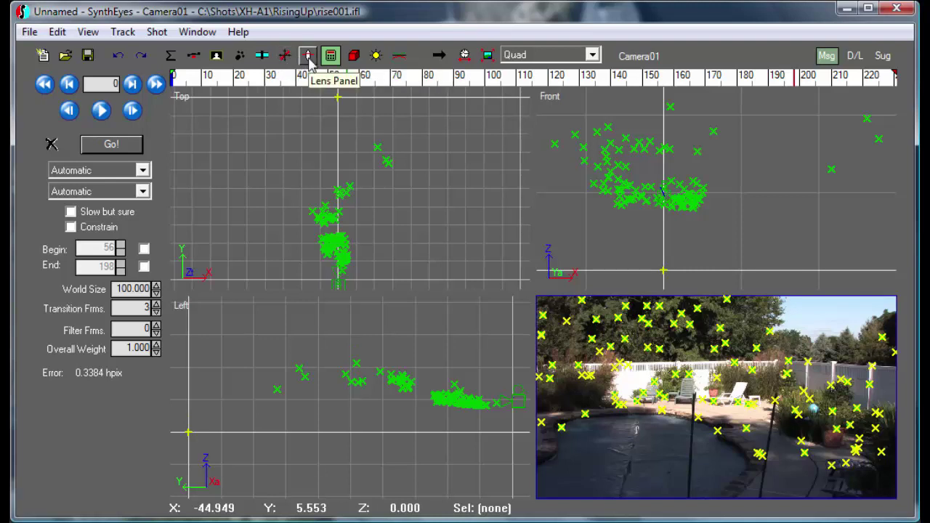
# Show the Lens panel and select the solved 47.600 degree field of view value.
pyautogui.click(309, 59)
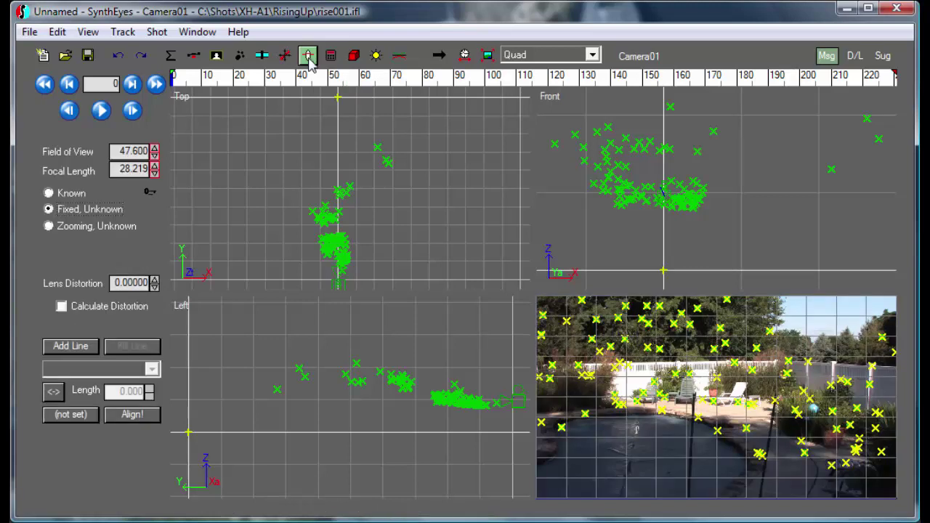
pyautogui.doubleClick(127, 150)
pyautogui.moveTo(114, 151); pyautogui.dragTo(132, 152)
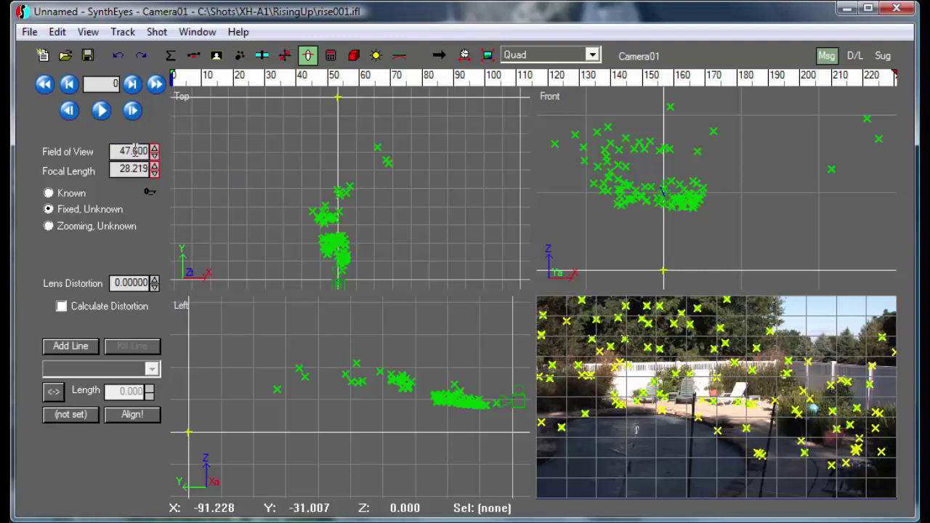
pyautogui.moveTo(120, 151); pyautogui.dragTo(145, 150)
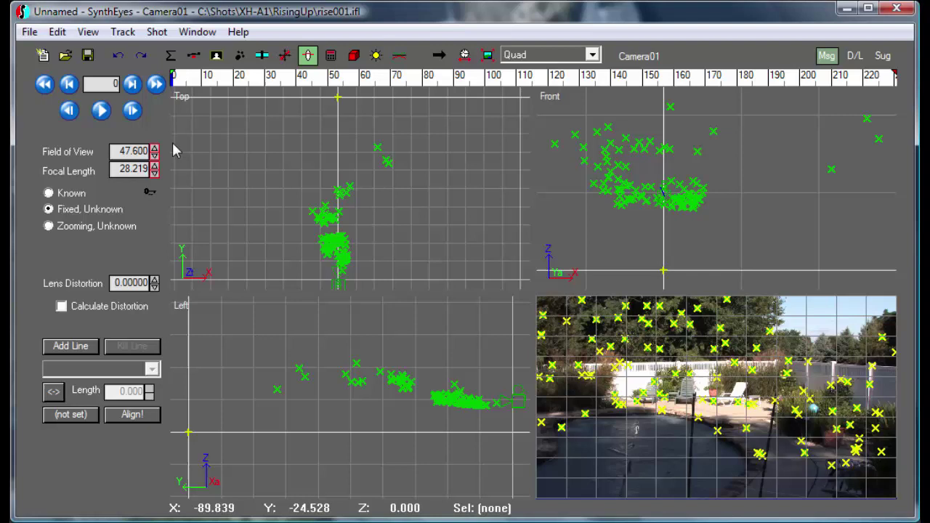
# Save the solved scene as risePart1.sni in the RisingUp shots folder.
pyautogui.click(30, 32)
pyautogui.click(73, 125)
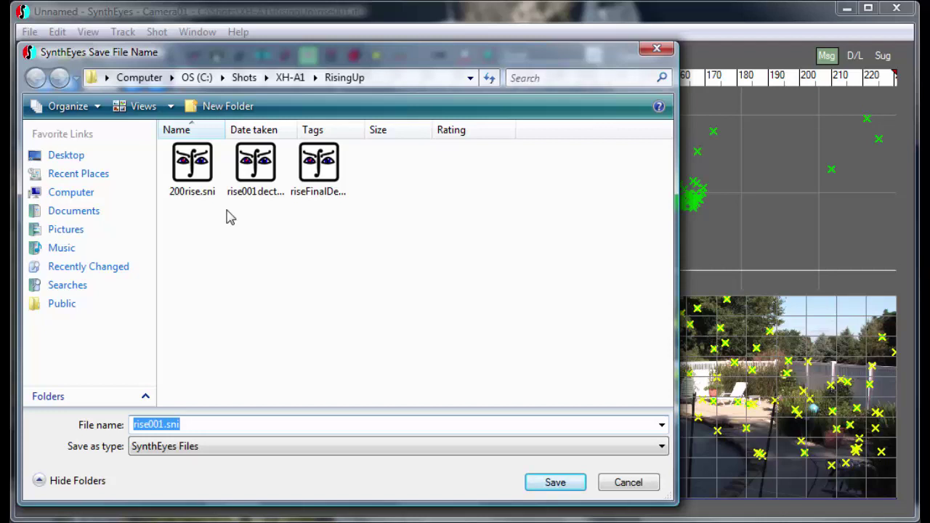
pyautogui.write('risePart1')
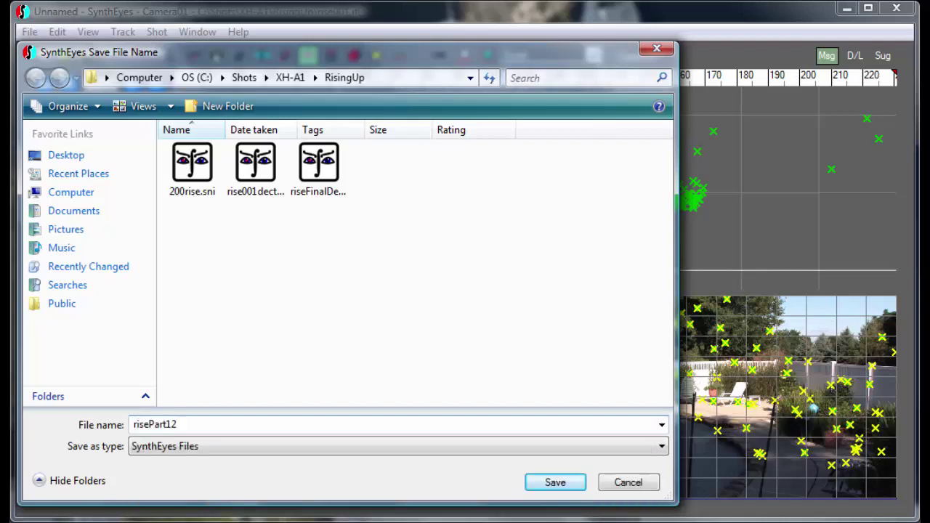
pyautogui.press('Return')
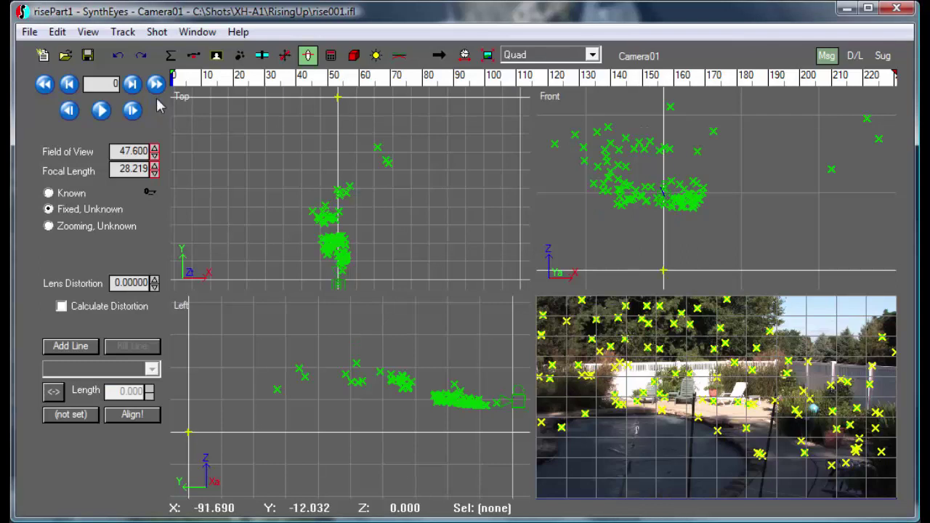
pyautogui.click(29, 32)
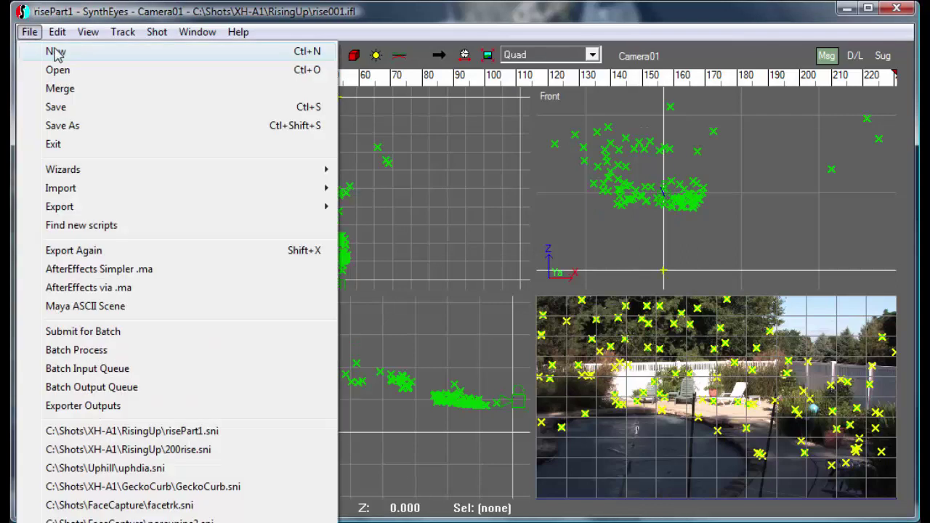
# Start a new scene from rise001.ifl covering only frames 230 to 365.
pyautogui.click(55, 52)
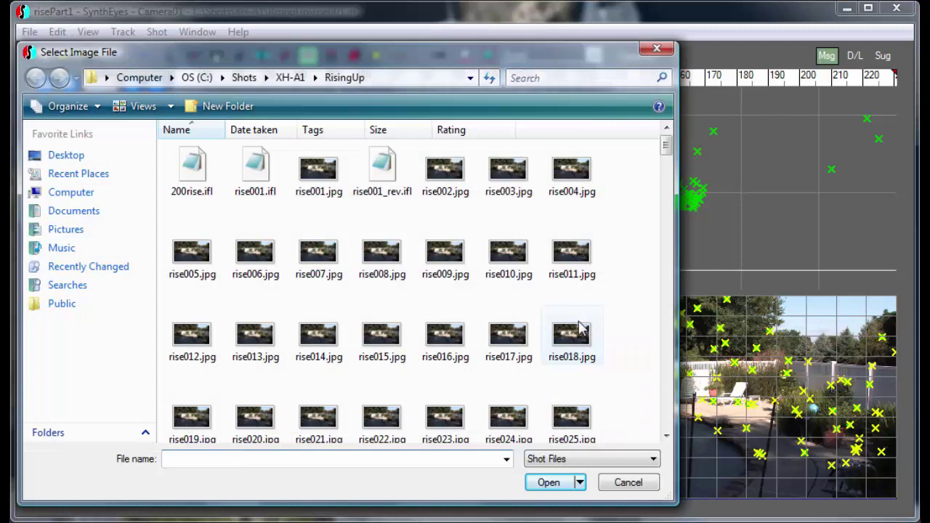
pyautogui.click(331, 173)
pyautogui.click(255, 169)
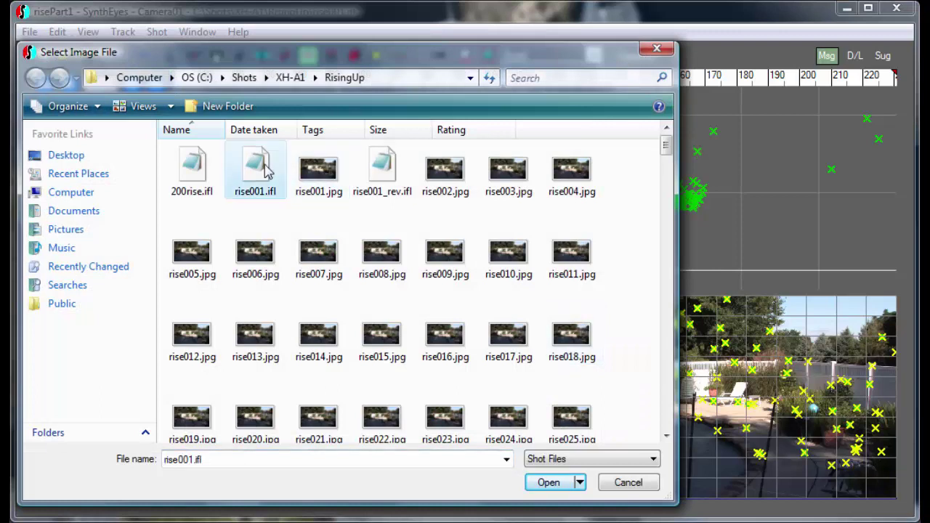
pyautogui.click(549, 484)
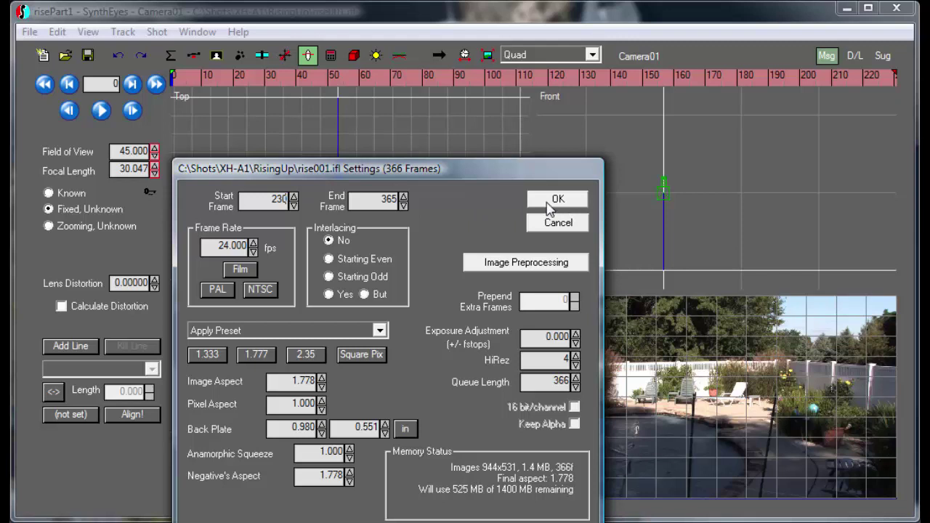
pyautogui.click(550, 204)
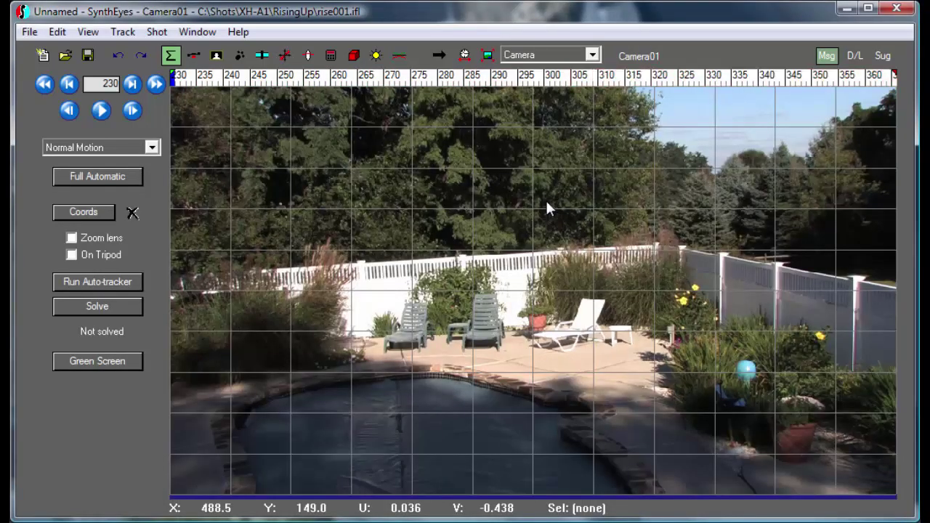
pyautogui.click(306, 58)
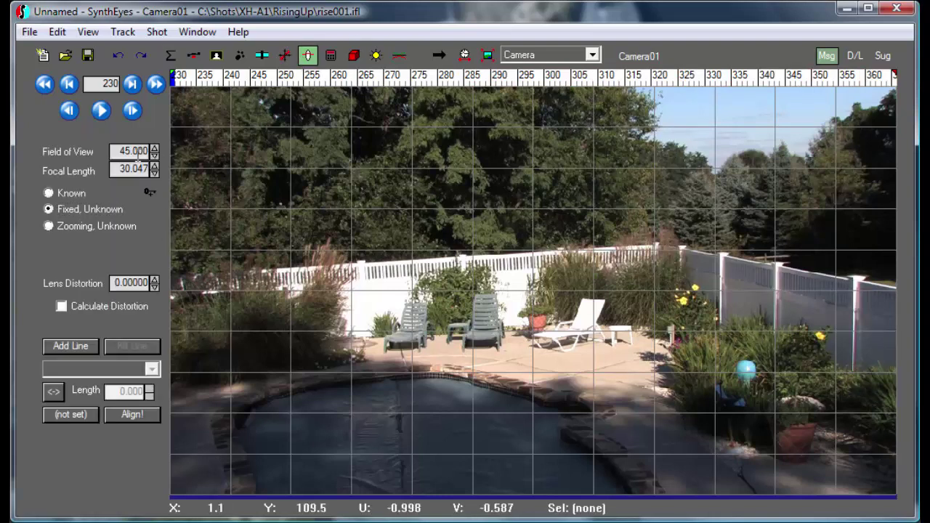
# Set the lens field of view to 47.6 and mark it as Known.
pyautogui.doubleClick(116, 152)
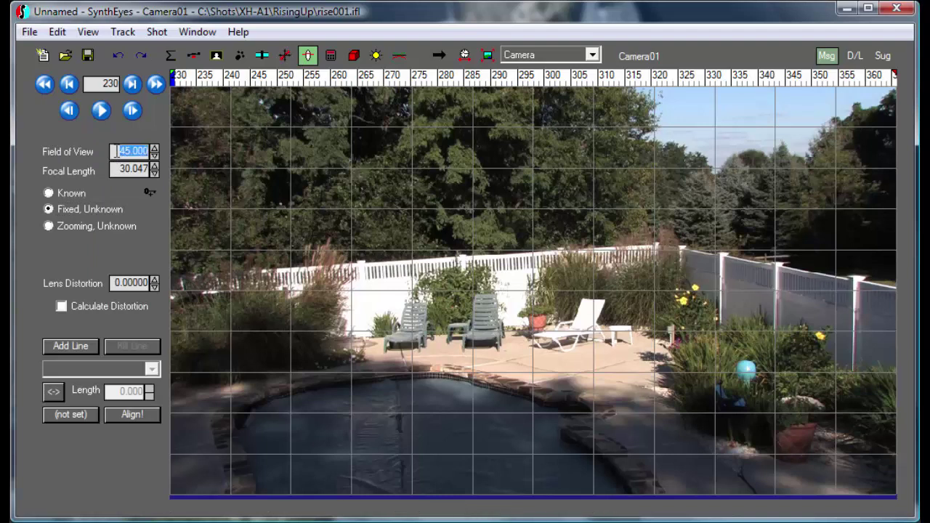
pyautogui.write('47.6')
pyautogui.press('Return')
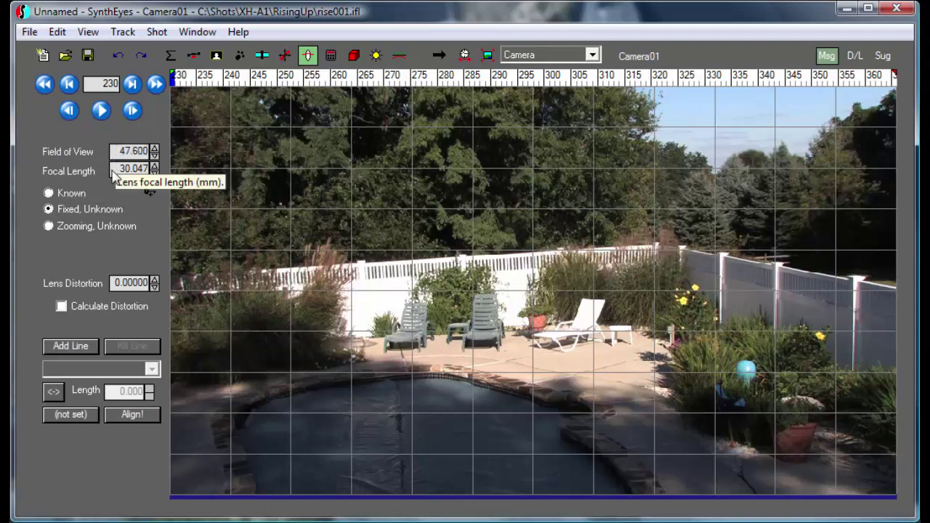
pyautogui.click(49, 194)
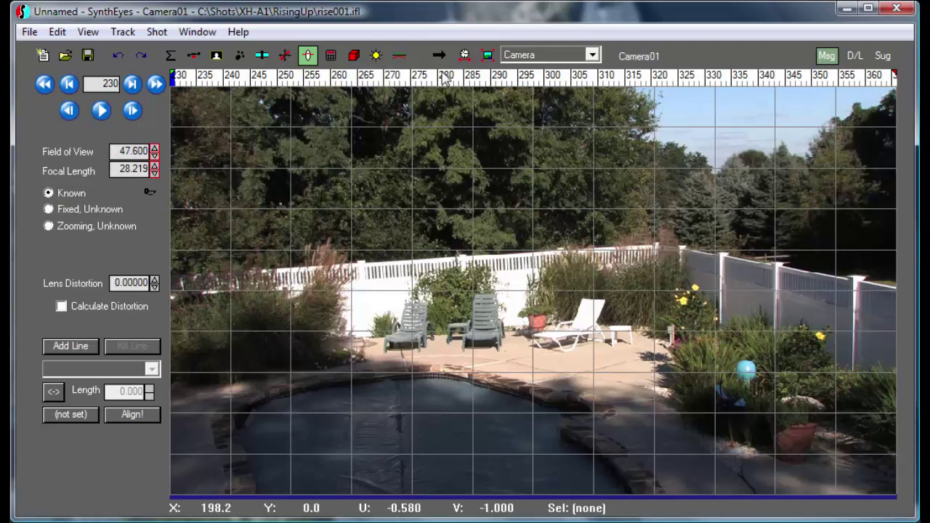
# Switch to the Quad view layout and bring up the Summary panel with On Tripod enabled.
pyautogui.click(542, 59)
pyautogui.click(526, 82)
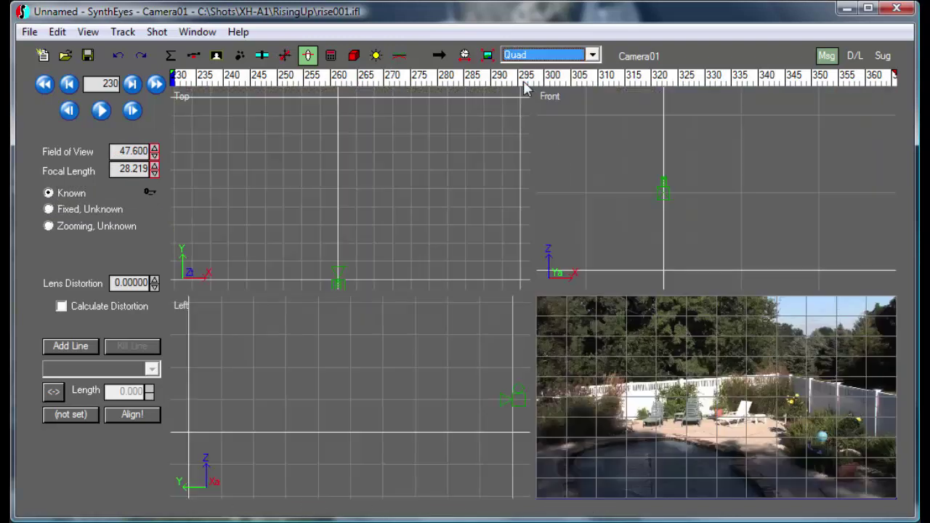
pyautogui.click(330, 55)
pyautogui.click(171, 56)
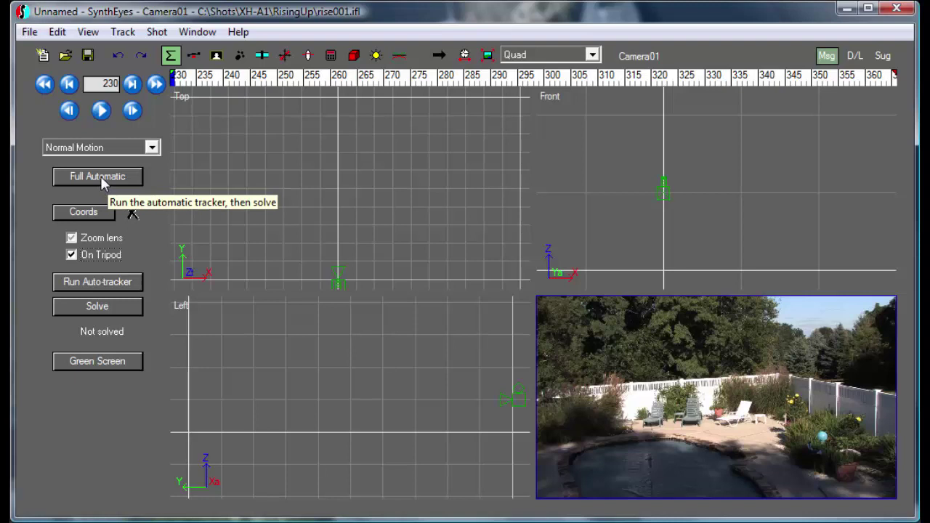
# Run Full Automatic as a tripod solve, reaching 2.94033 hpix, then scrub the solved frames.
pyautogui.click(101, 178)
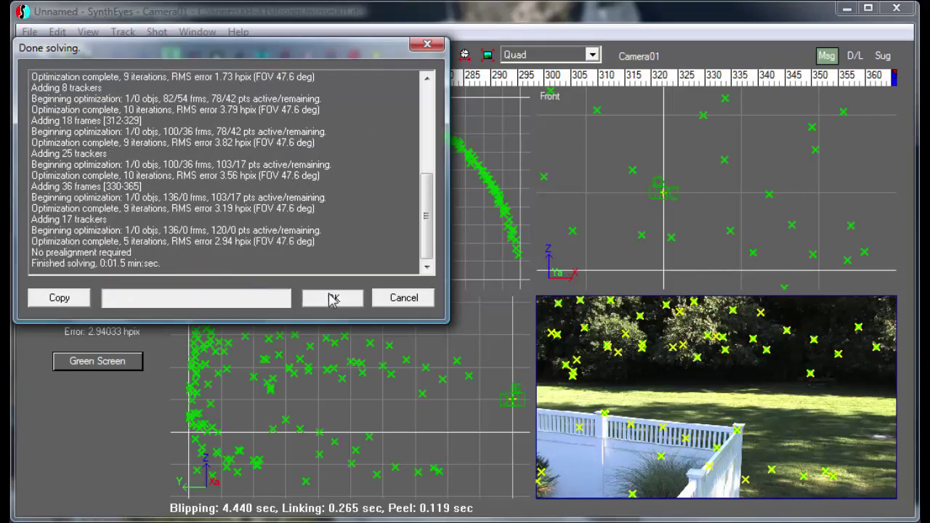
pyautogui.click(330, 298)
pyautogui.moveTo(209, 80); pyautogui.dragTo(461, 80)
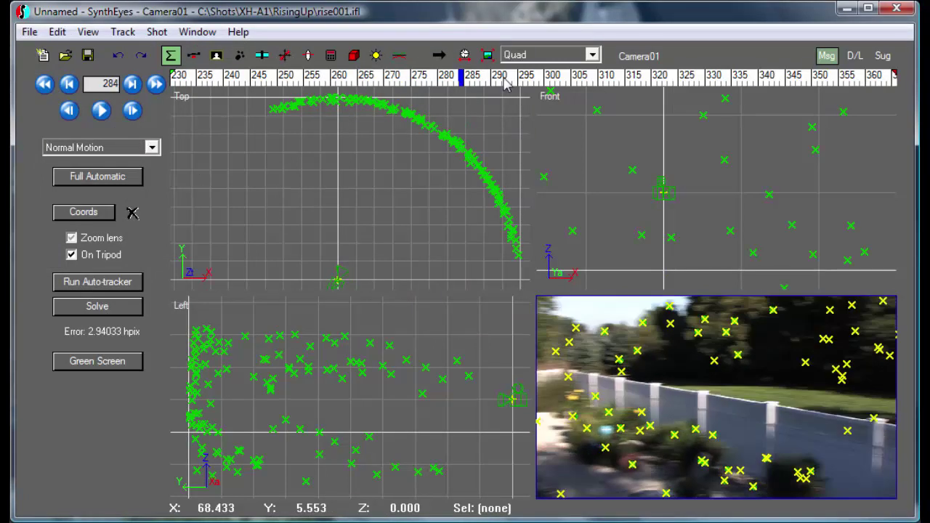
# Switch to the single Camera view and scrub ahead to the fence corner near frame 310.
pyautogui.click(524, 55)
pyautogui.click(520, 72)
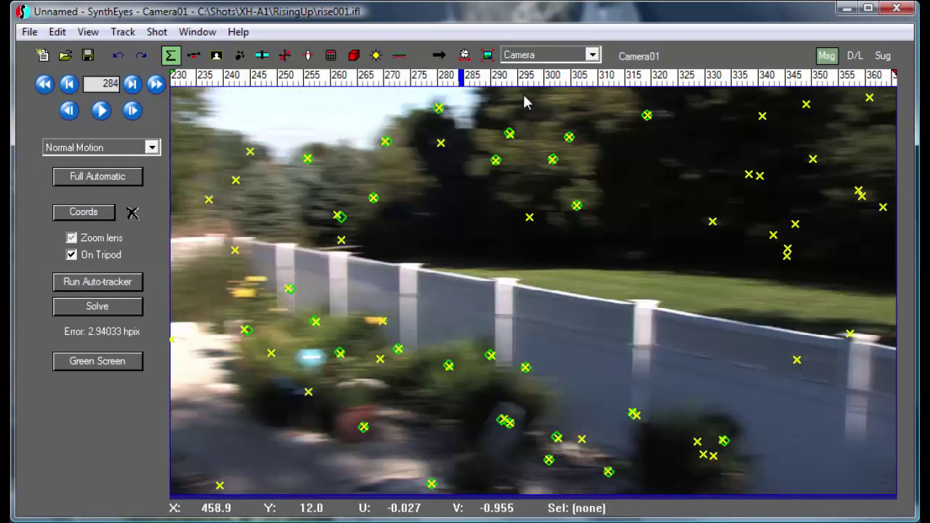
pyautogui.moveTo(546, 81); pyautogui.dragTo(601, 80)
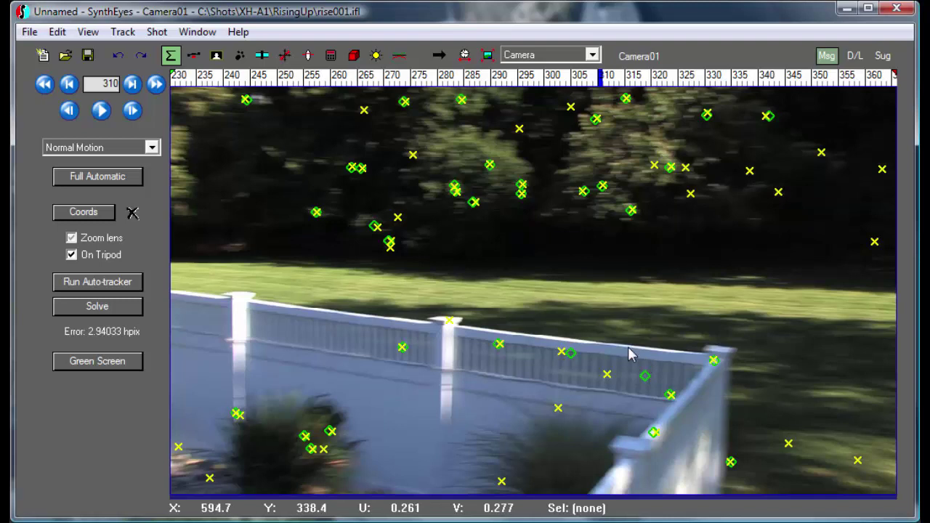
# Delete the three stray trackers along the fence top, then bring up the solver settings.
pyautogui.click(499, 343)
pyautogui.keyDown('shift'); pyautogui.moveTo(460, 359); pyautogui.dragTo(631, 385); pyautogui.keyUp('shift')
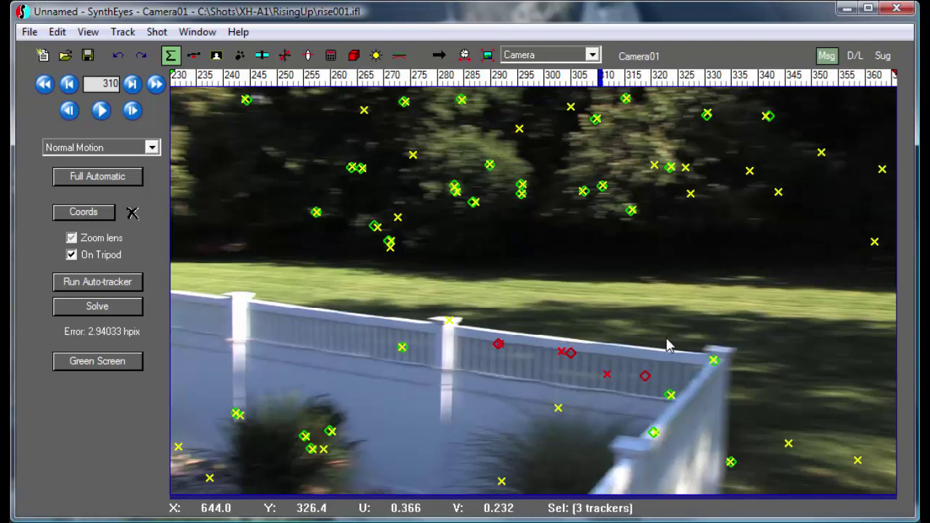
pyautogui.press('Delete')
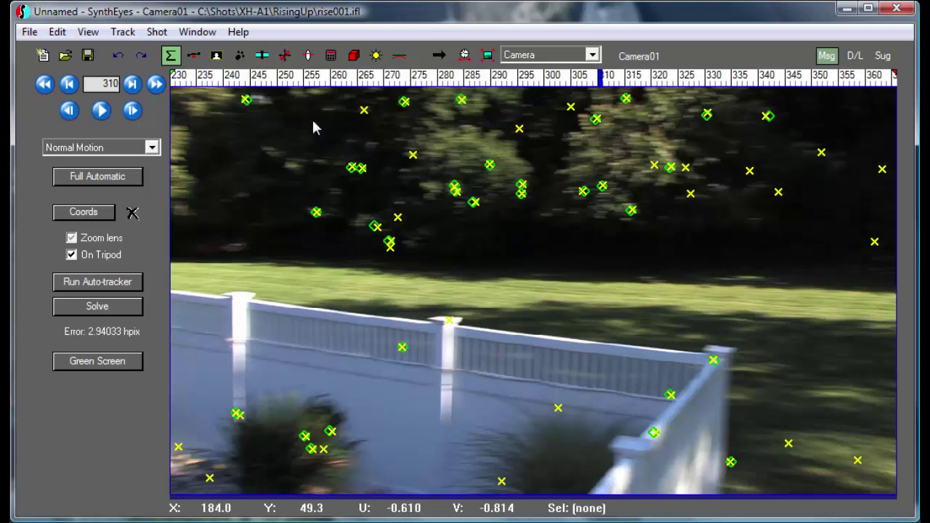
pyautogui.click(331, 55)
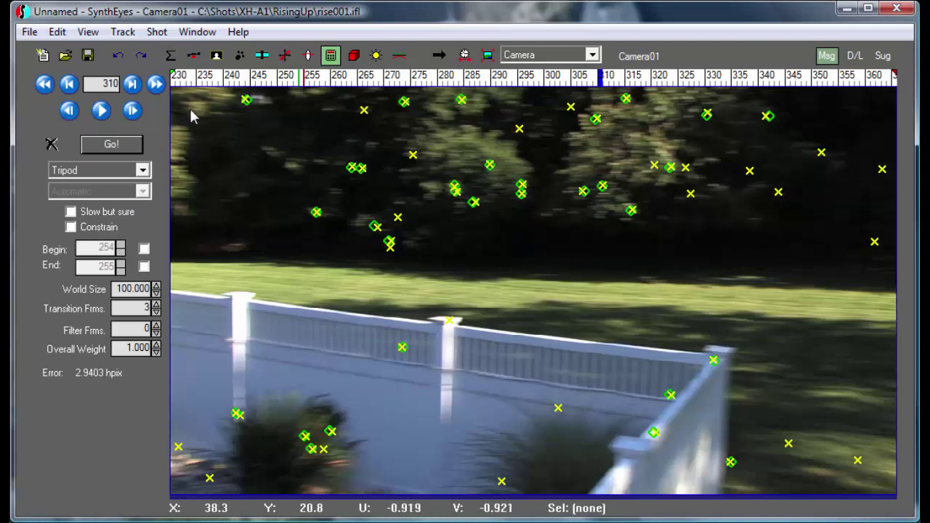
# Re-solve the tripod section in Refine Tripod mode, reaching 1.4505 hpix at a 47.6° field of view.
pyautogui.click(308, 56)
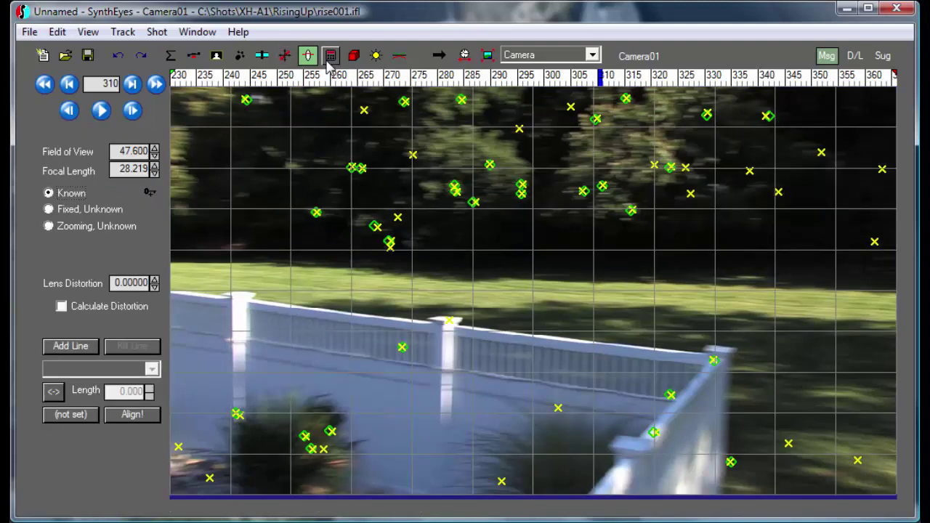
pyautogui.click(331, 58)
pyautogui.click(98, 218)
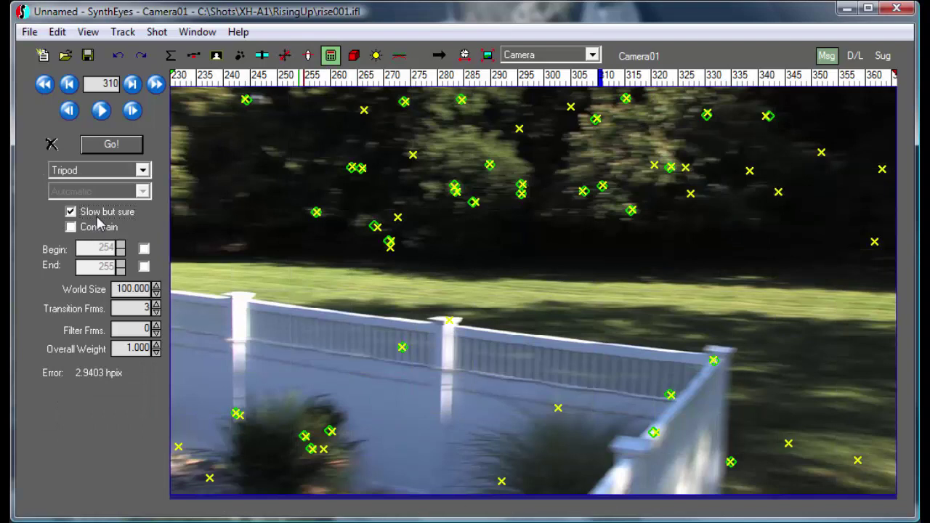
pyautogui.click(98, 216)
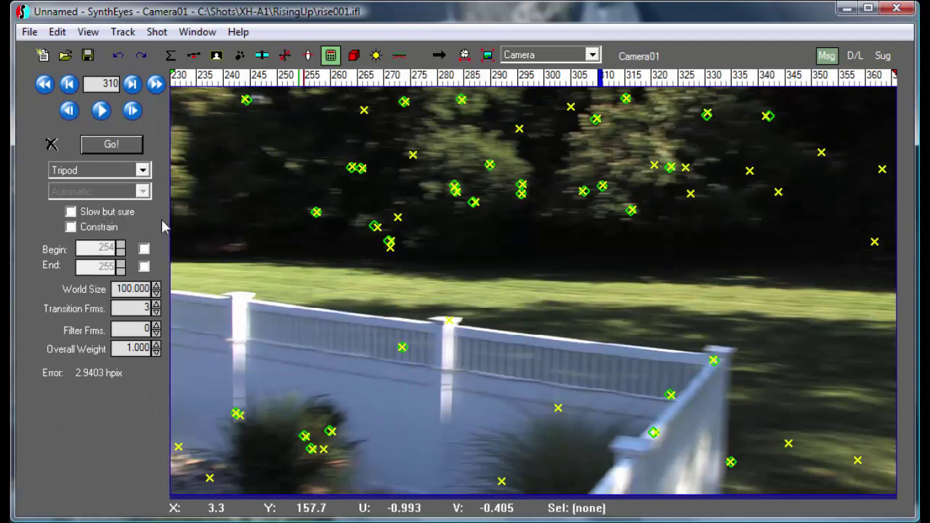
pyautogui.click(127, 170)
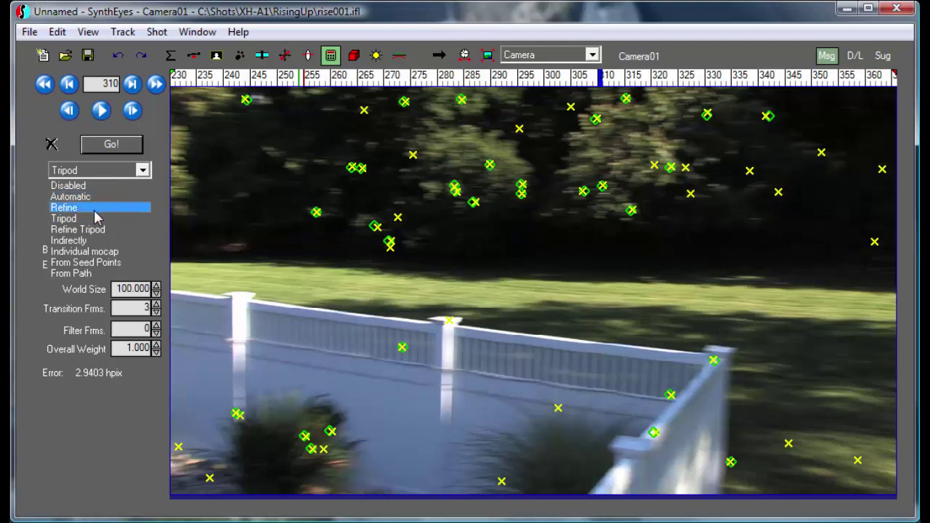
pyautogui.click(77, 229)
pyautogui.click(115, 144)
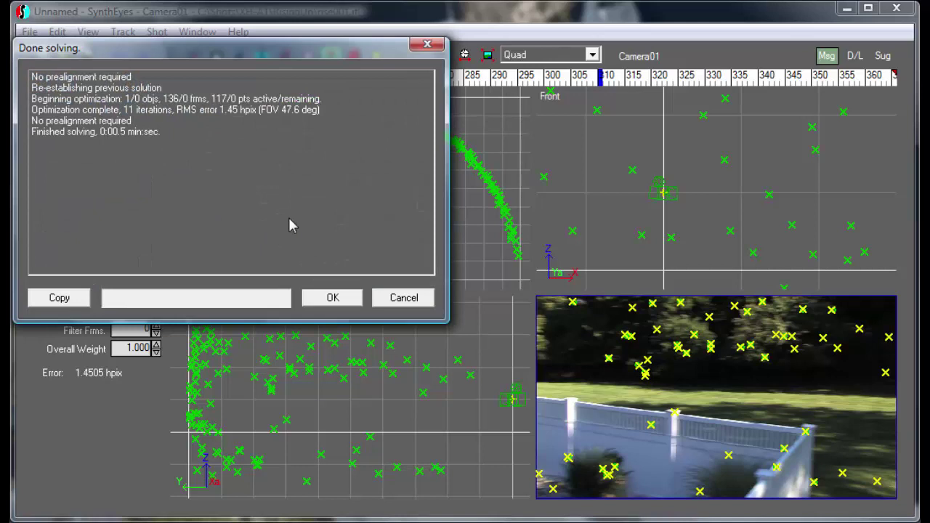
pyautogui.click(334, 299)
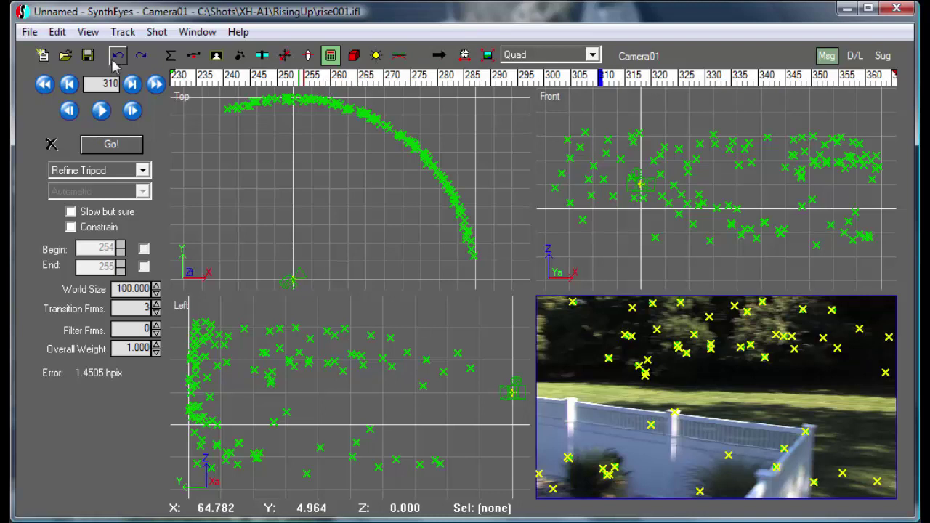
# Save the refined scene as risePart2.sni, then reopen risePart1.sni from the recent files.
pyautogui.click(30, 33)
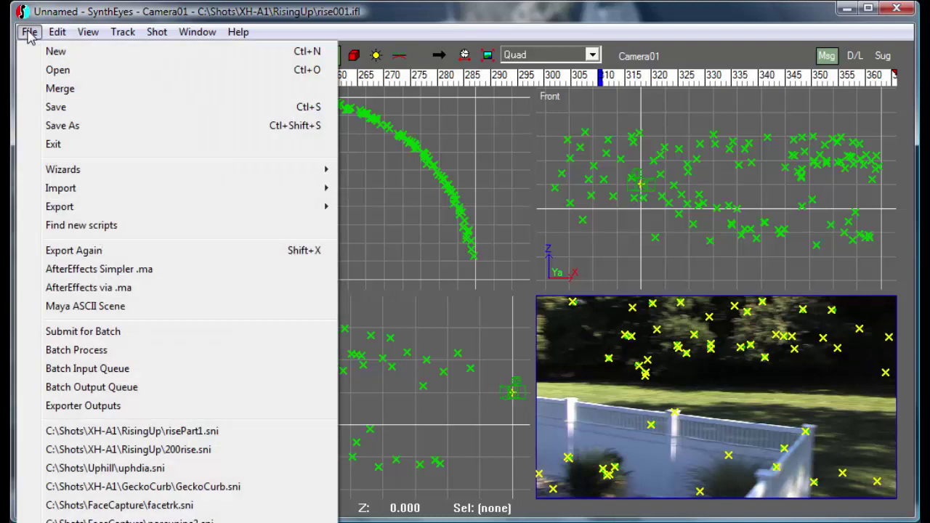
pyautogui.click(104, 126)
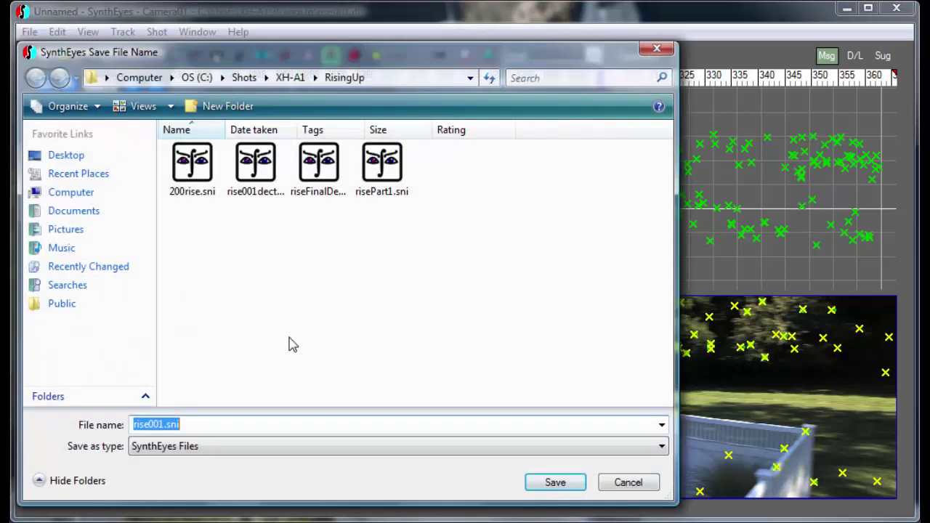
pyautogui.write('risePa')
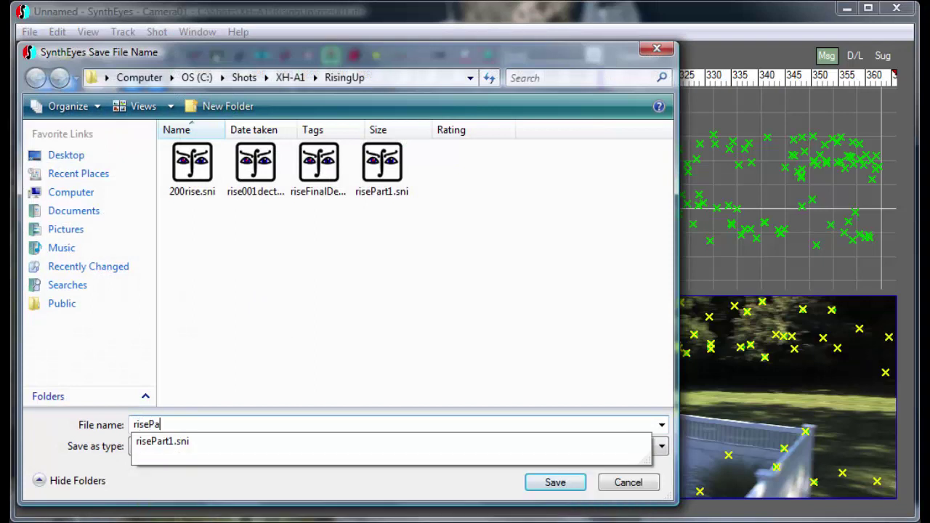
pyautogui.write('rt2')
pyautogui.press('Return')
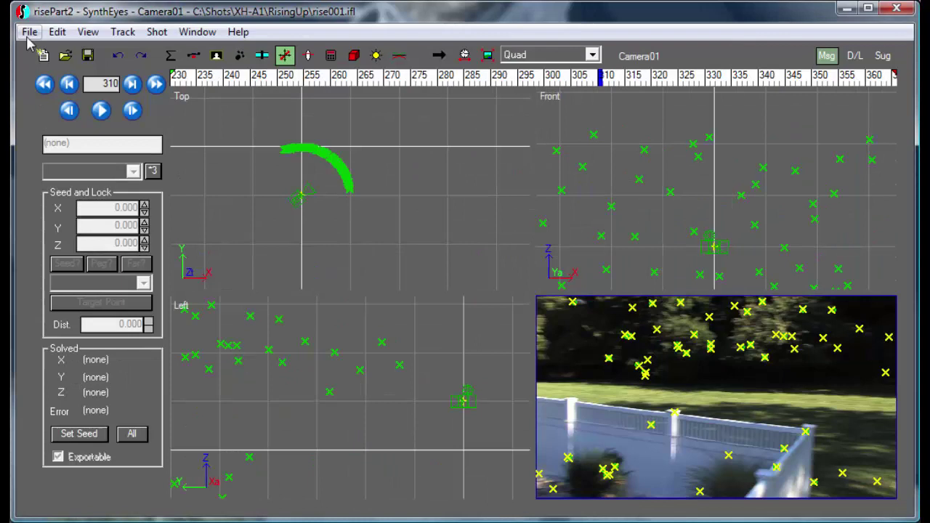
pyautogui.click(30, 34)
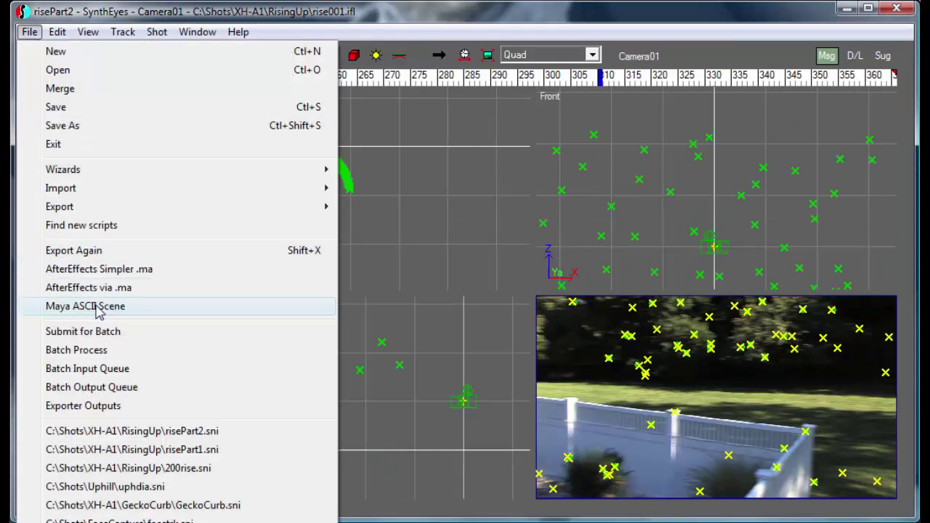
pyautogui.click(145, 450)
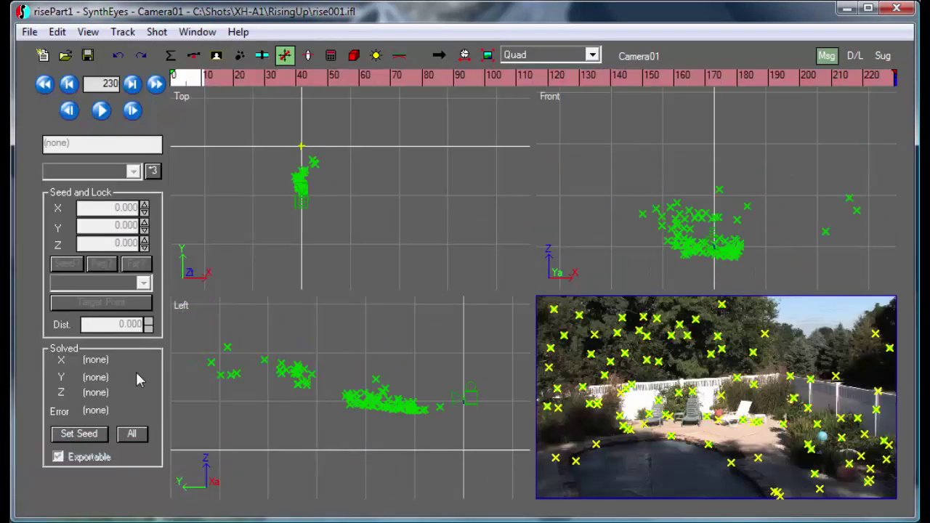
# Merge risePart2.sni into the open scene, giving the incoming trackers unique names.
pyautogui.click(31, 33)
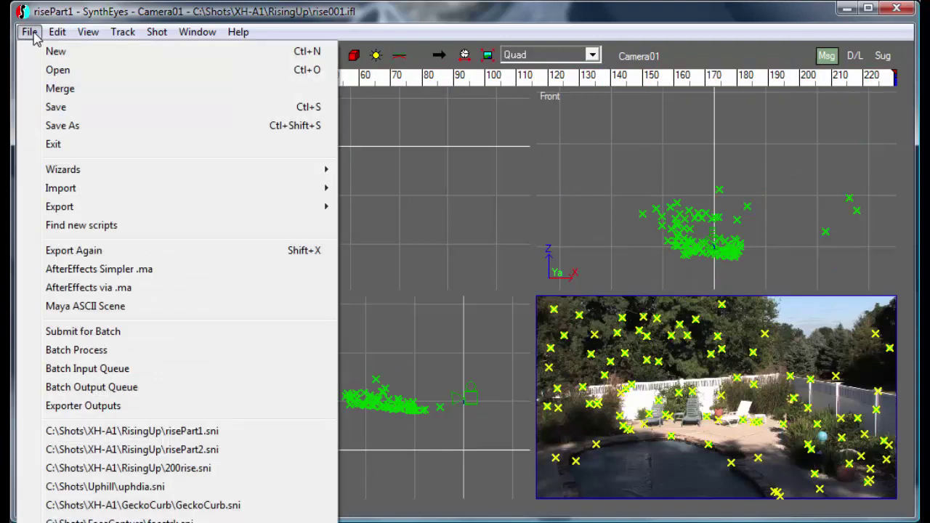
pyautogui.click(53, 89)
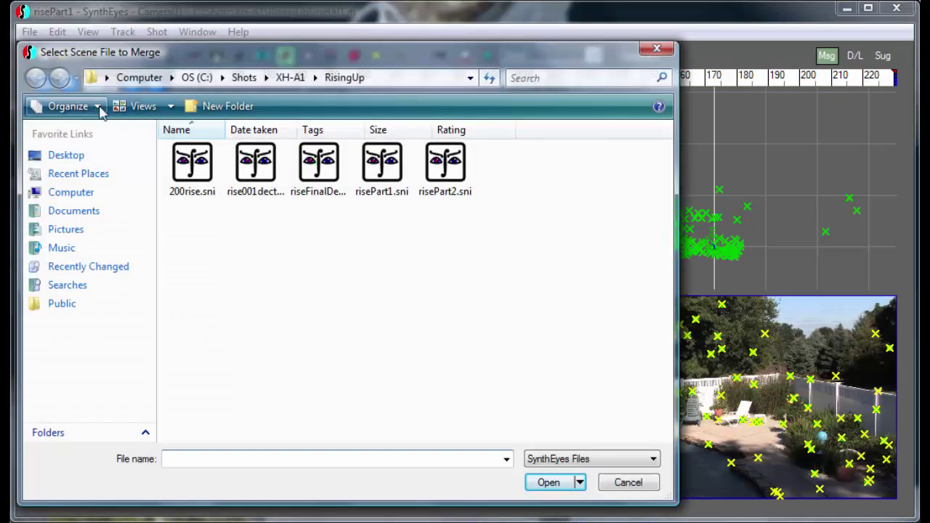
pyautogui.click(441, 164)
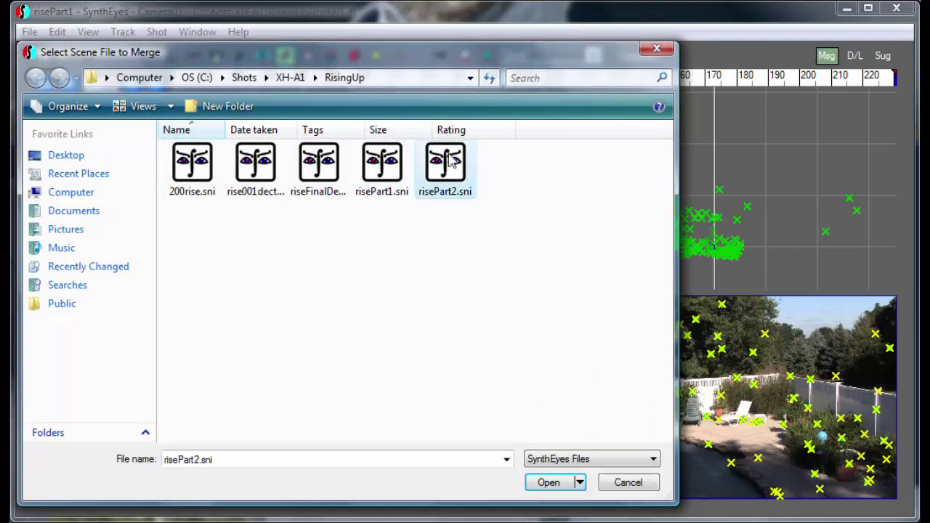
pyautogui.click(549, 483)
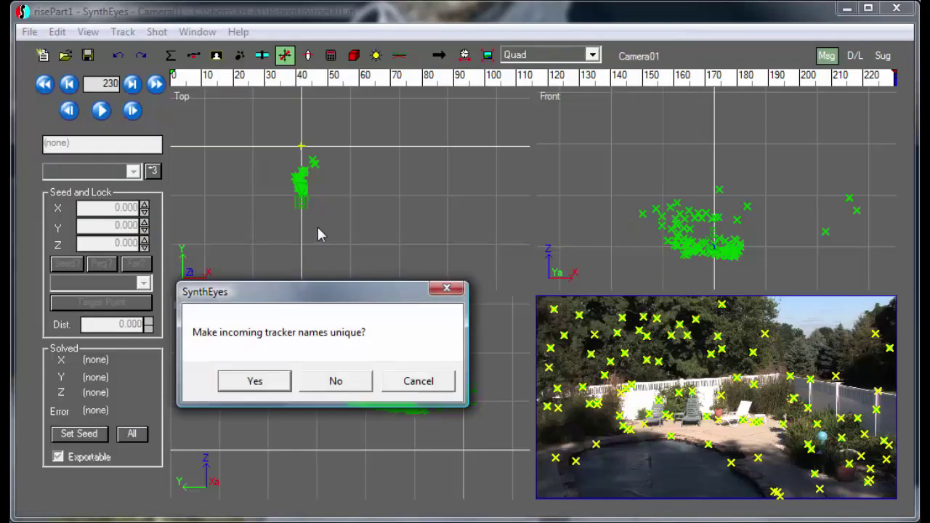
pyautogui.click(251, 382)
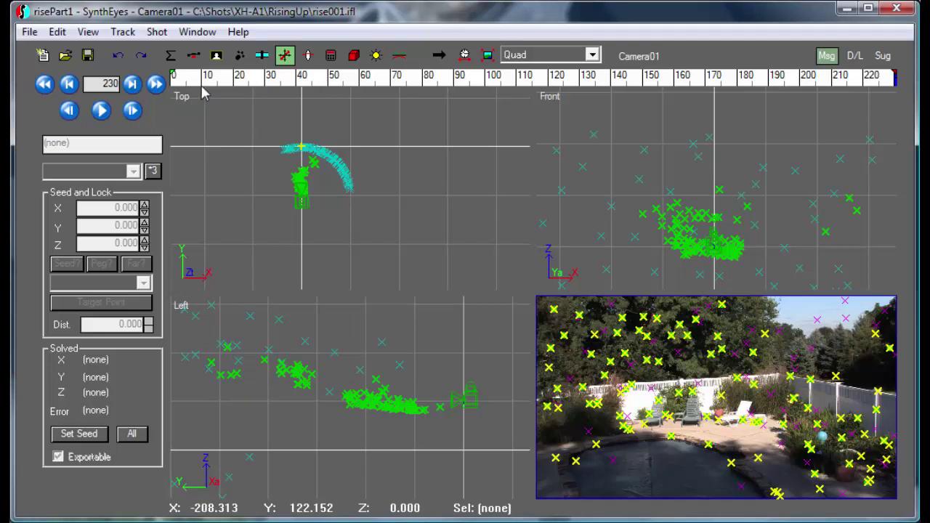
# Compare the merged cameras: scrub Camera02 past frame 236, then Camera01 back to frame 126.
pyautogui.click(465, 56)
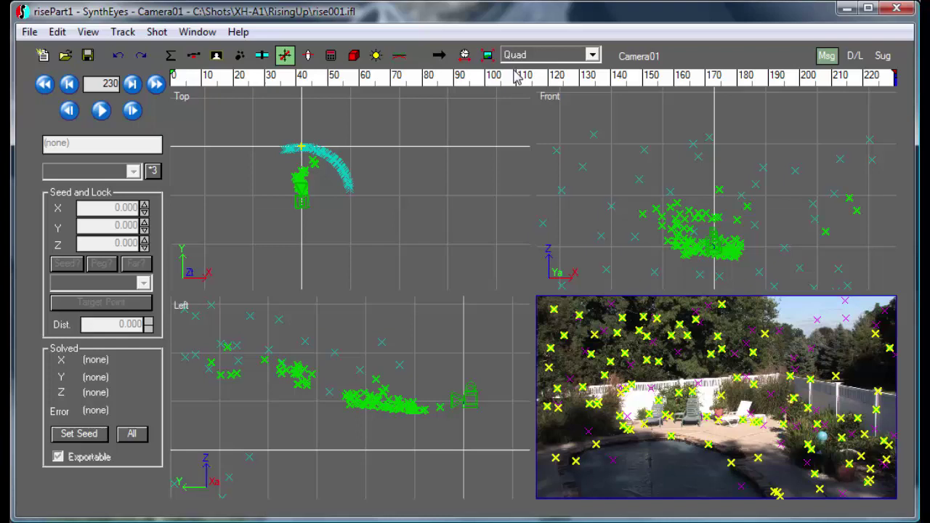
pyautogui.click(638, 56)
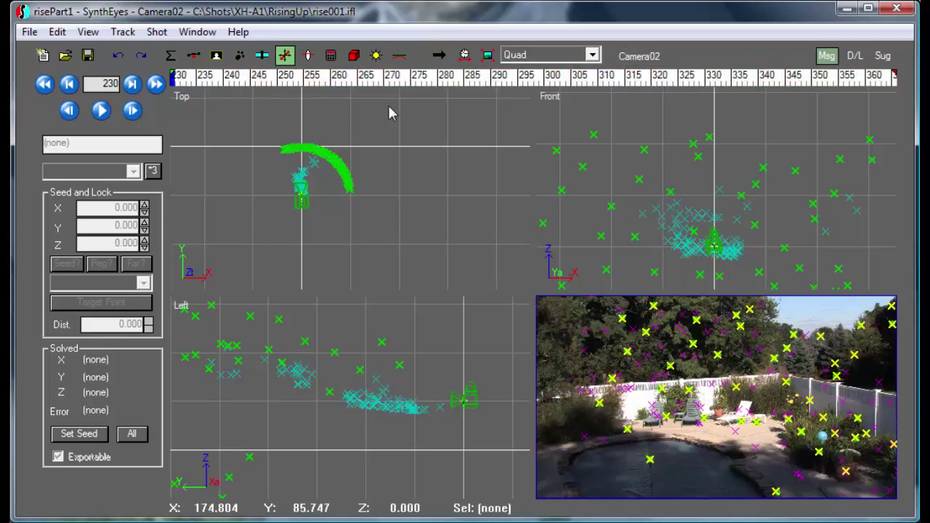
pyautogui.moveTo(327, 83); pyautogui.dragTo(204, 75)
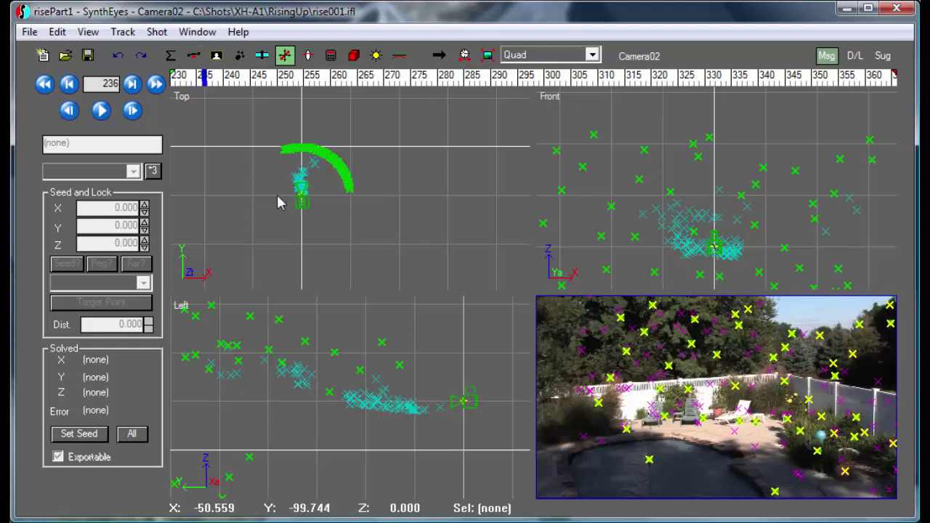
pyautogui.scroll(3, 309, 207)
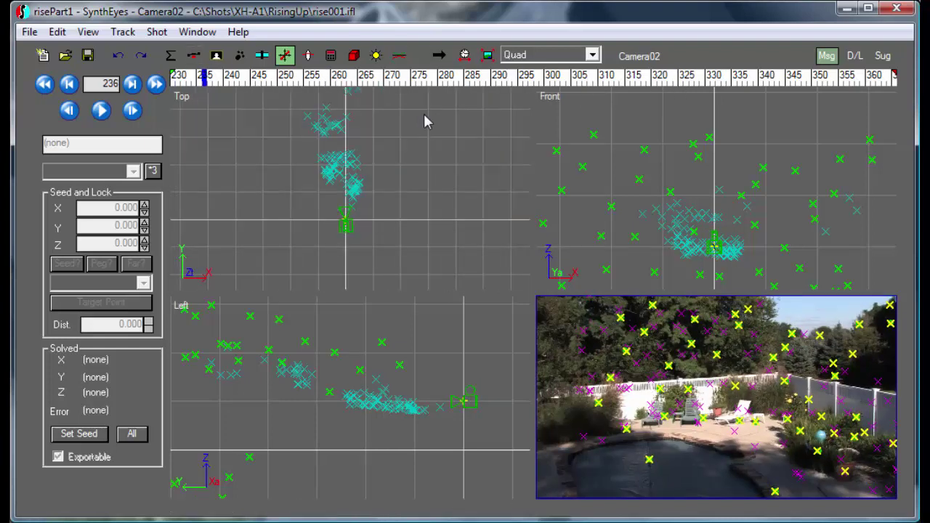
pyautogui.moveTo(465, 75); pyautogui.dragTo(396, 75)
pyautogui.click(616, 57)
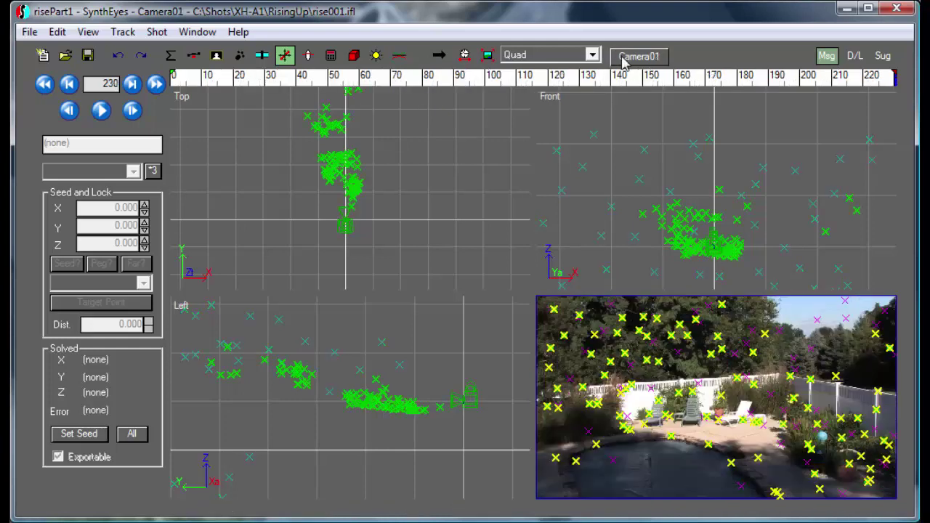
pyautogui.moveTo(458, 78); pyautogui.dragTo(569, 77)
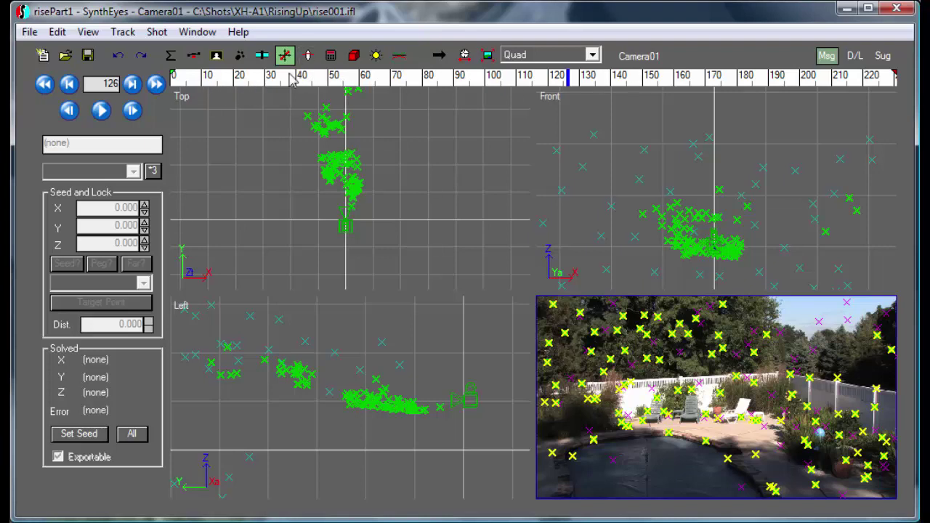
# Turn off solving for Camera02, keeping its trackers as far trackers.
pyautogui.click(638, 55)
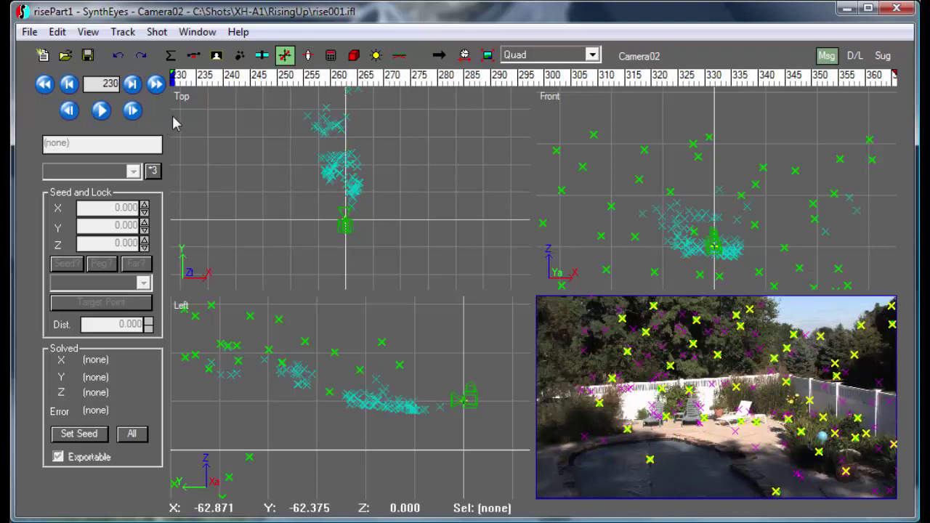
pyautogui.click(330, 55)
pyautogui.click(98, 170)
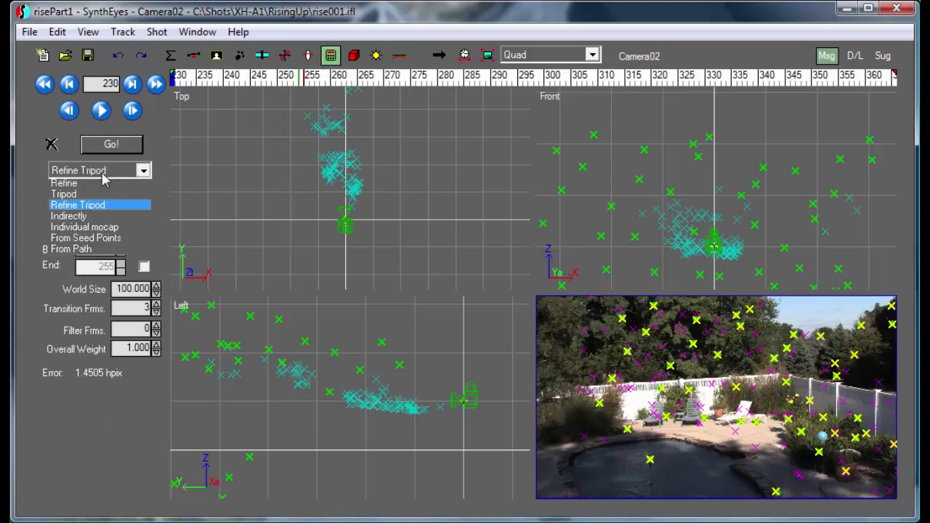
pyautogui.click(97, 186)
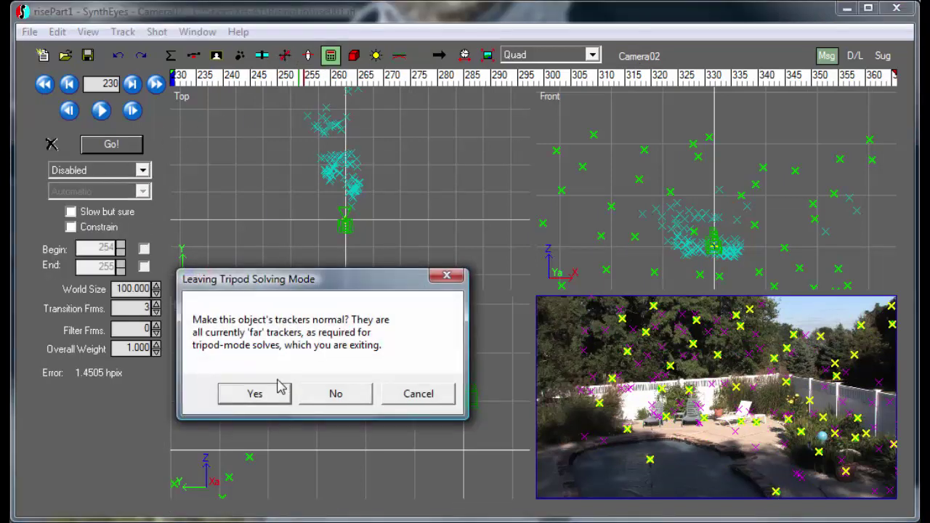
pyautogui.click(319, 396)
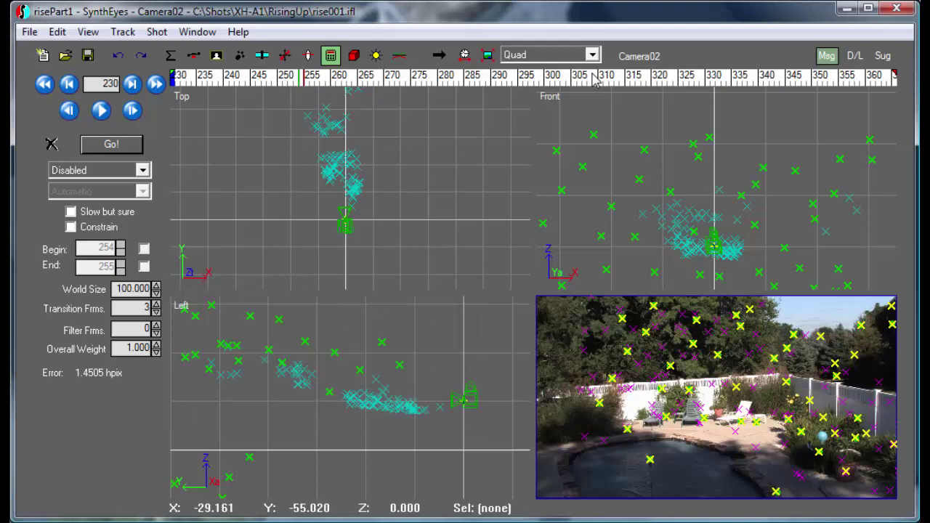
# On Camera01, pick Tracker3 and two pool-edge trackers as the coordinate system and re-solve to 0.34 hpix.
pyautogui.click(616, 63)
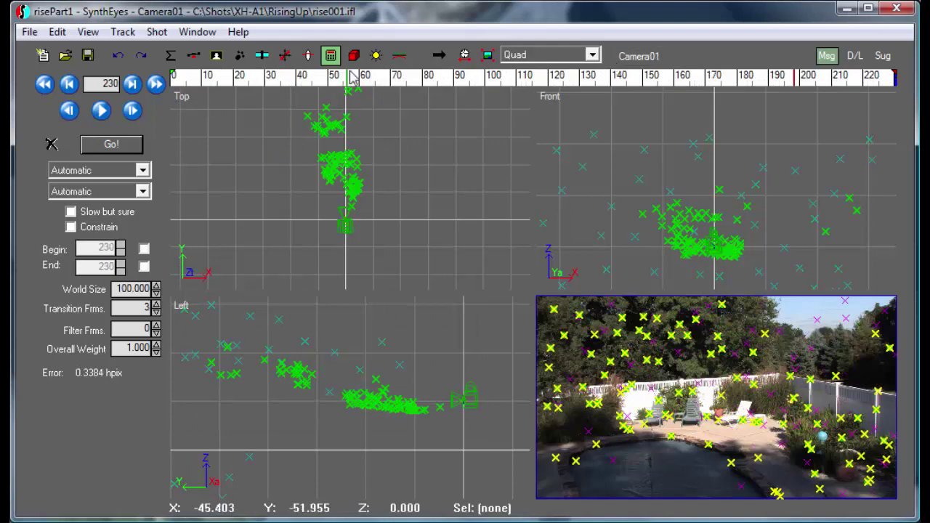
pyautogui.click(285, 56)
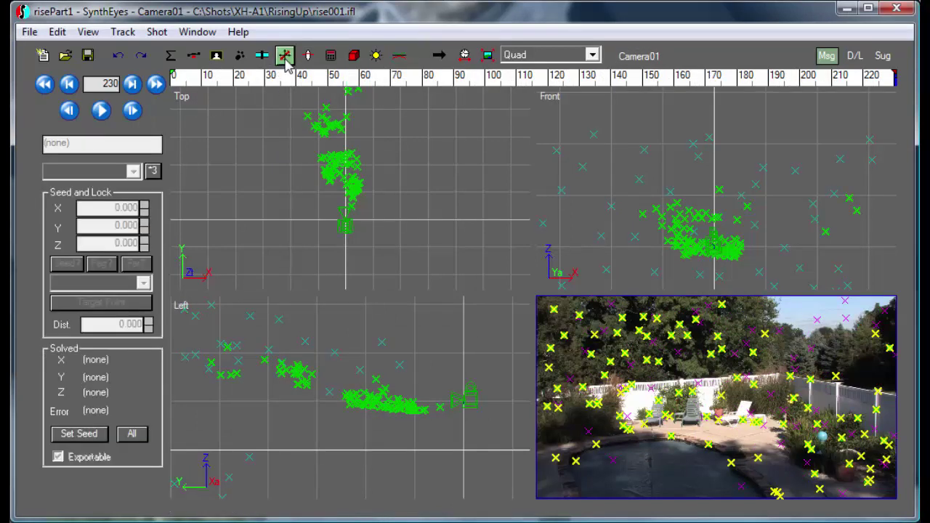
pyautogui.click(518, 59)
pyautogui.click(518, 70)
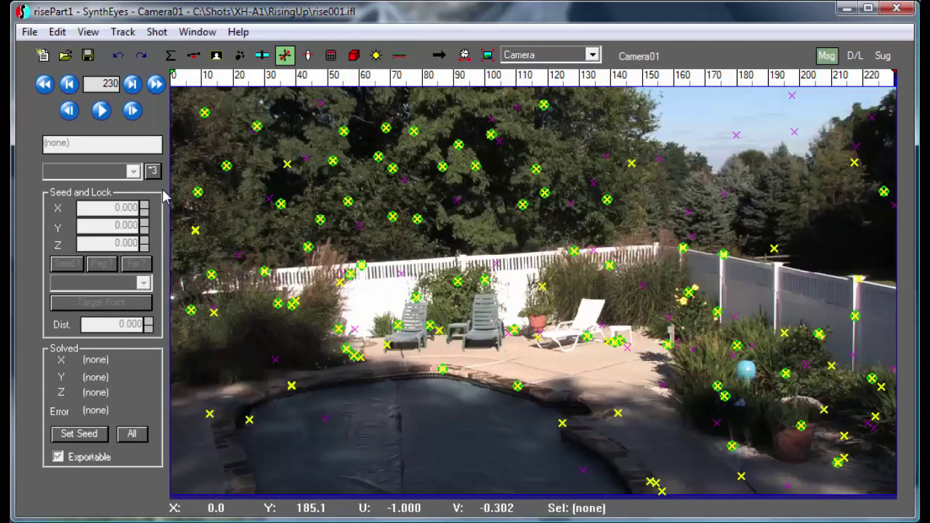
pyautogui.click(291, 385)
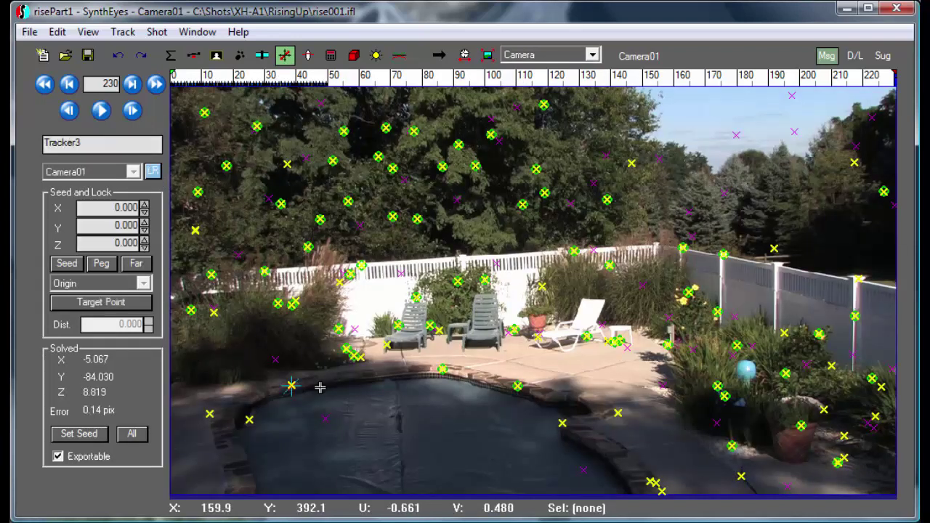
pyautogui.click(442, 369)
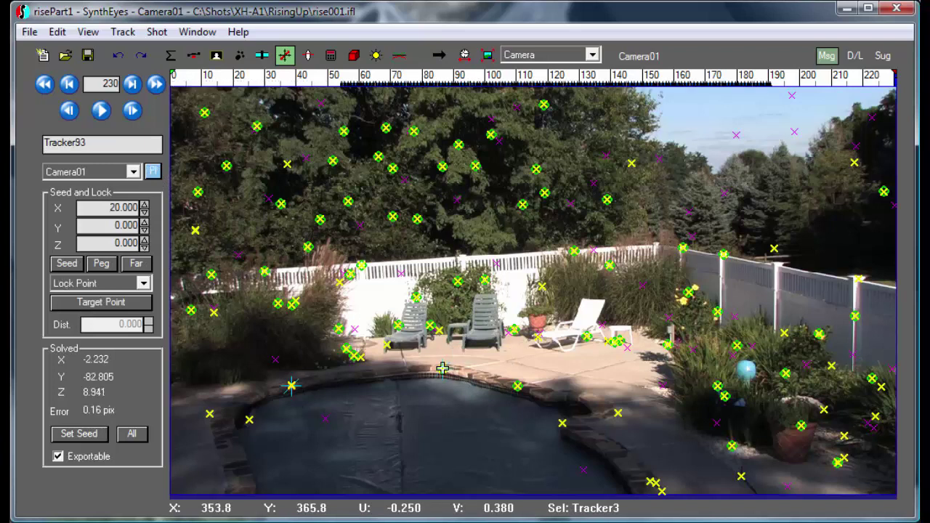
pyautogui.click(562, 424)
pyautogui.click(359, 380)
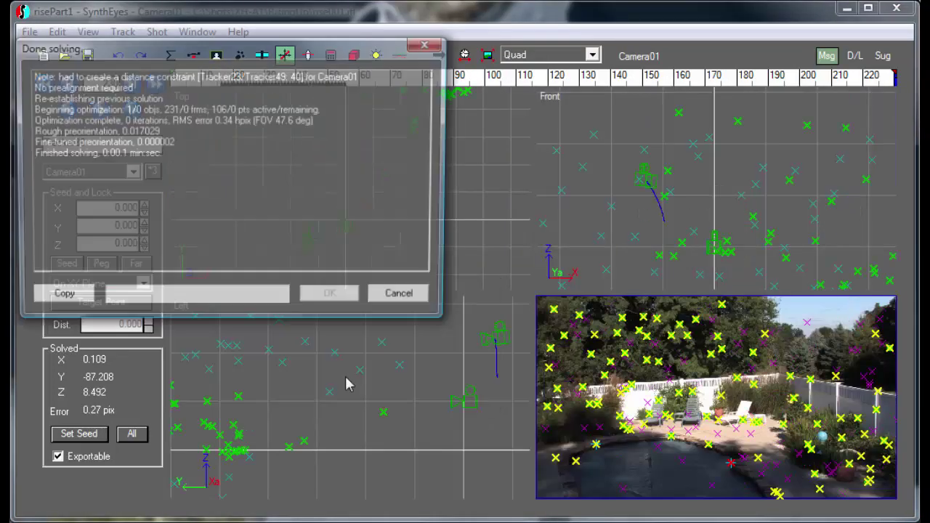
# Dismiss the solve report and review the tracker cloud in the Top view while scrubbing the shot.
pyautogui.click(338, 298)
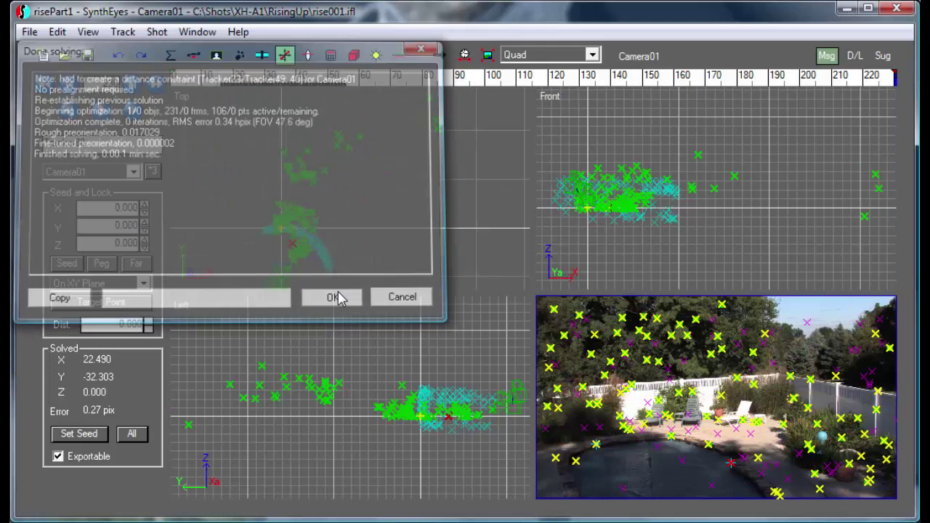
pyautogui.scroll(2, 282, 271)
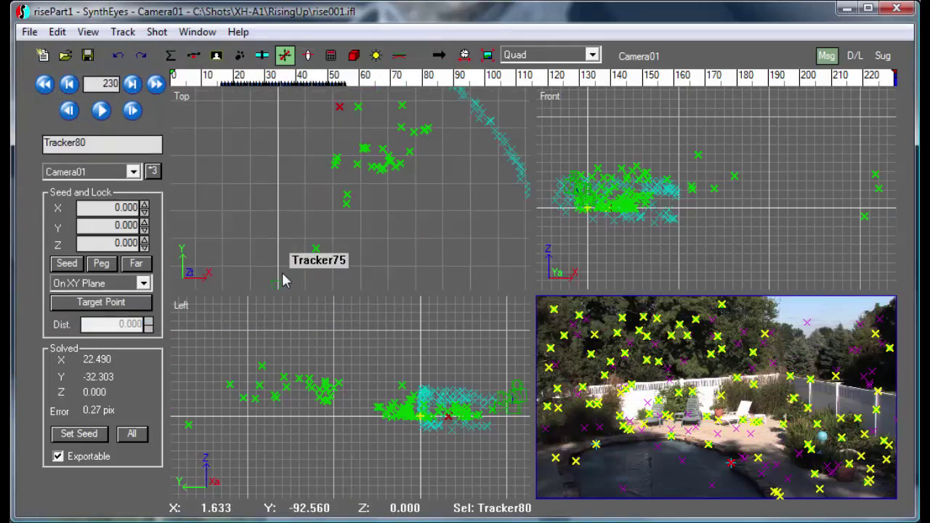
pyautogui.moveTo(282, 271); pyautogui.dragTo(290, 225, button='middle')
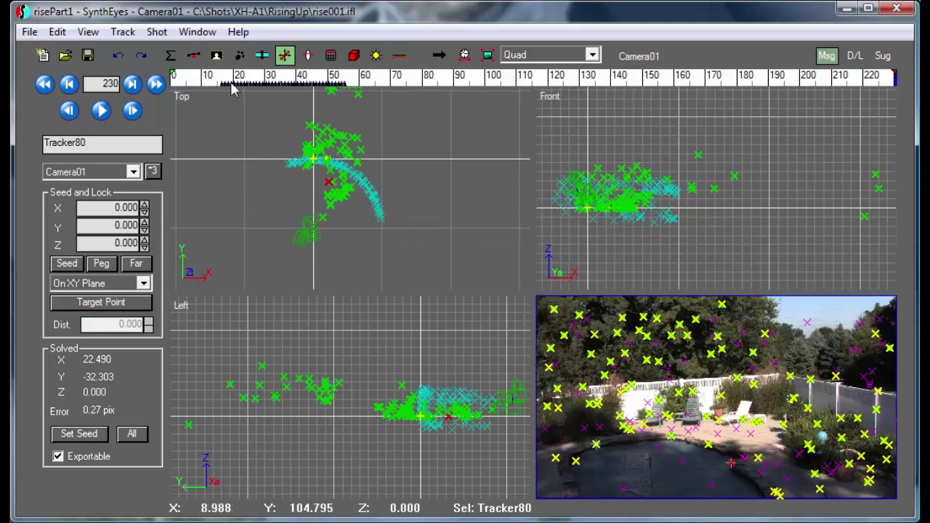
pyautogui.moveTo(211, 80); pyautogui.dragTo(901, 80)
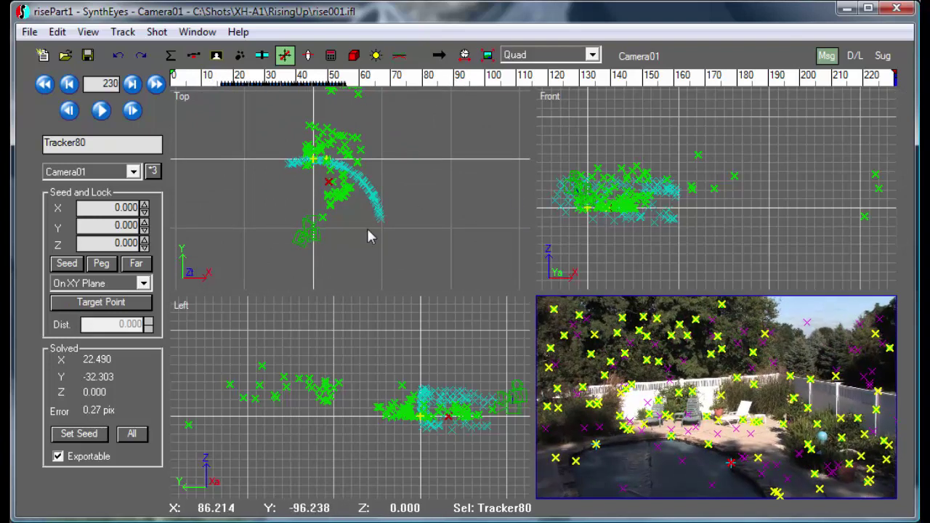
pyautogui.scroll(2, 342, 238)
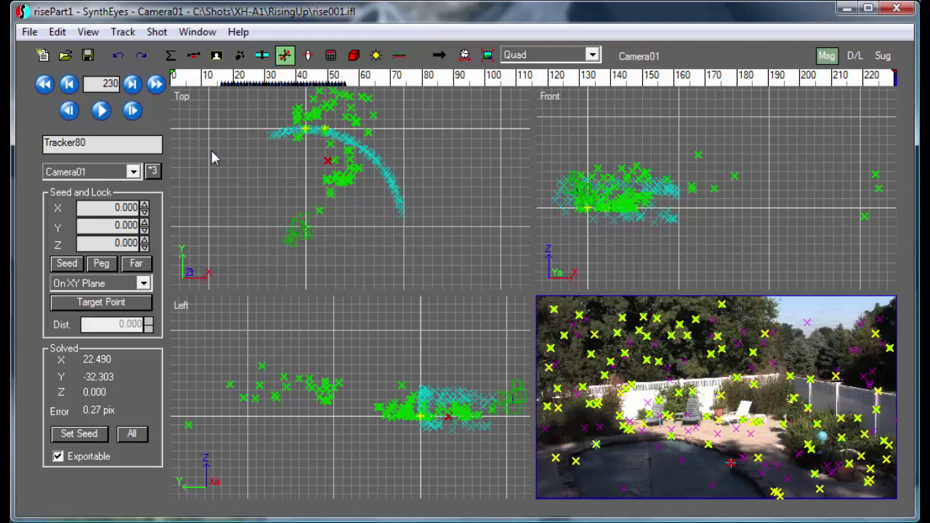
# Splice Camera02 onto Camera01 at frame 230 in Automatic mode, updating trackers and copying the FOV.
pyautogui.click(120, 32)
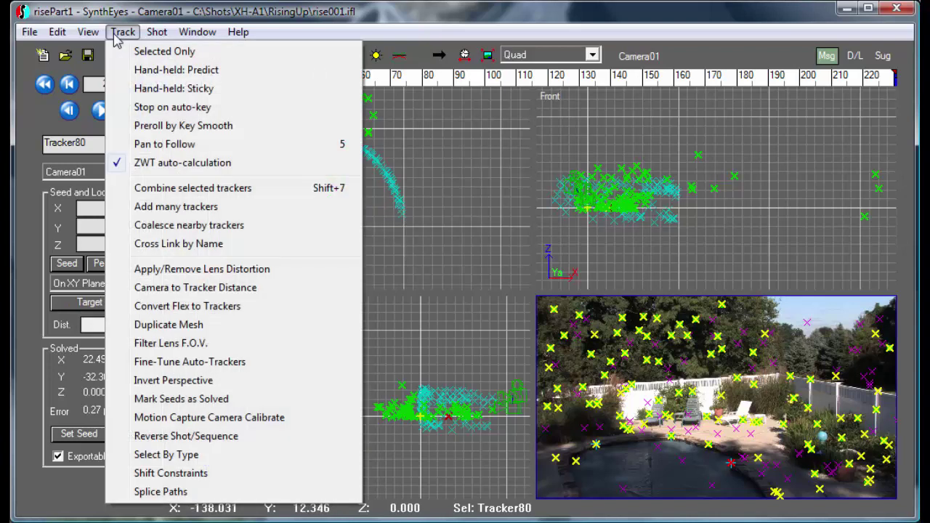
pyautogui.click(239, 493)
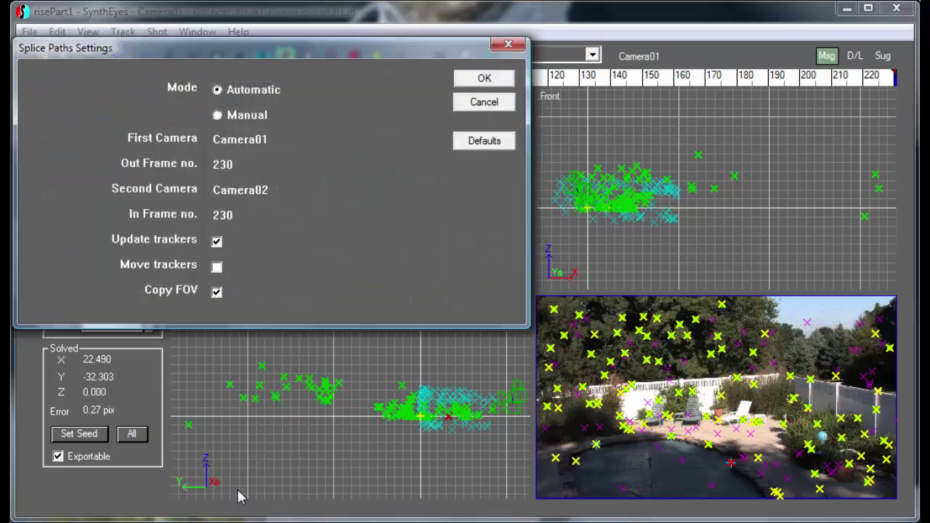
pyautogui.click(482, 145)
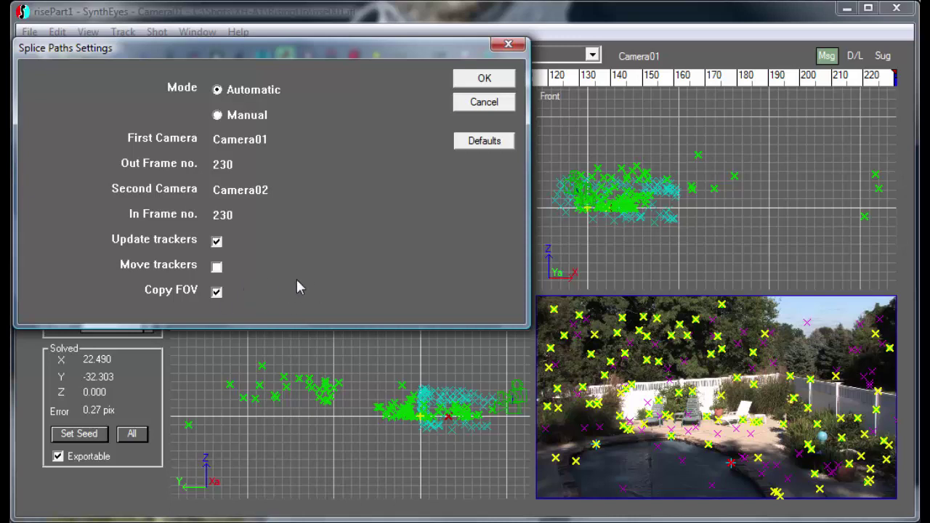
pyautogui.click(486, 85)
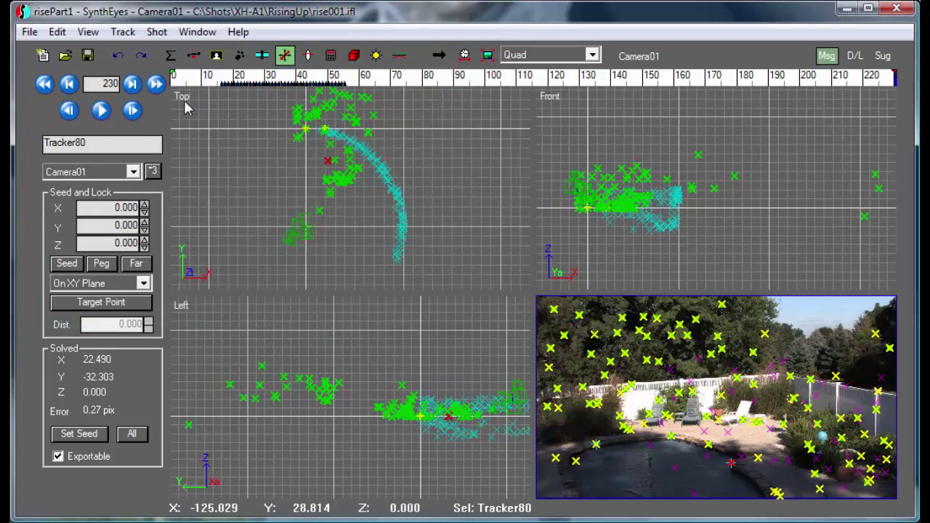
# Raise the Camera01 shot's queue length from 231 to 366 in the shot settings.
pyautogui.click(466, 57)
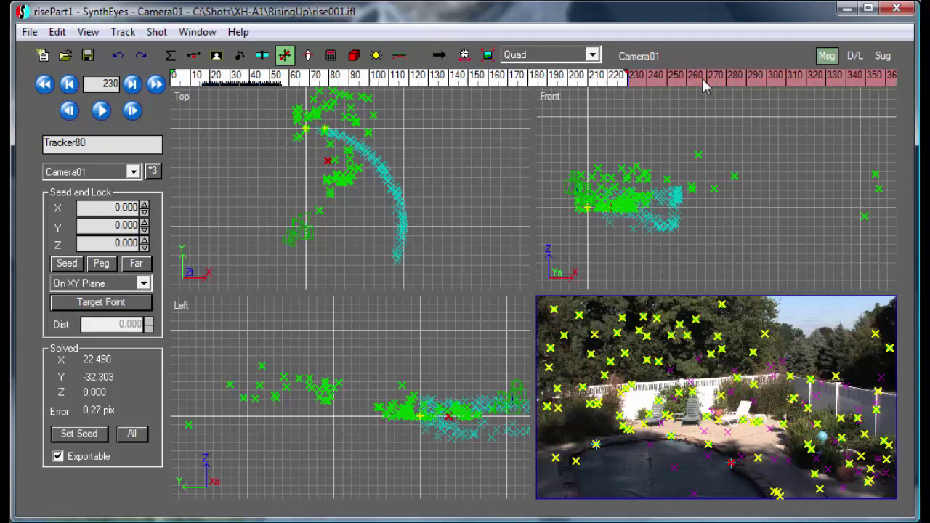
pyautogui.click(157, 32)
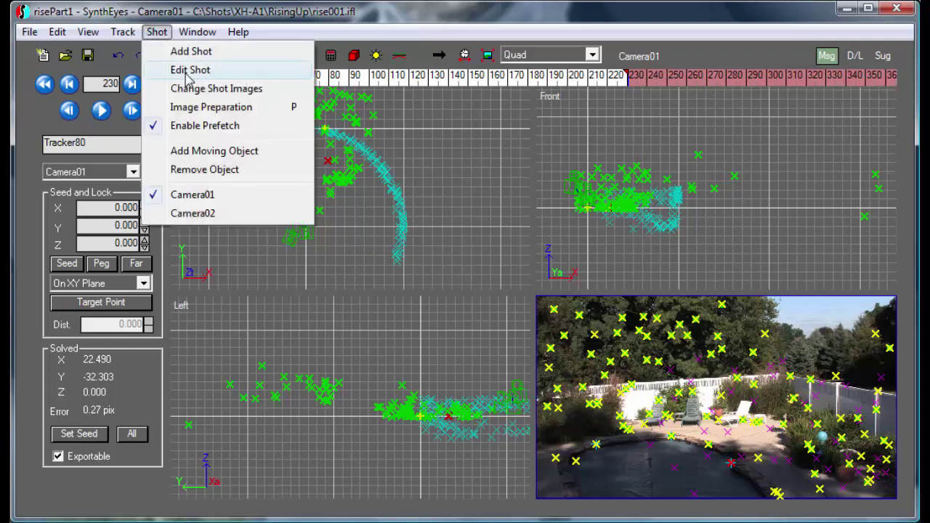
pyautogui.click(175, 69)
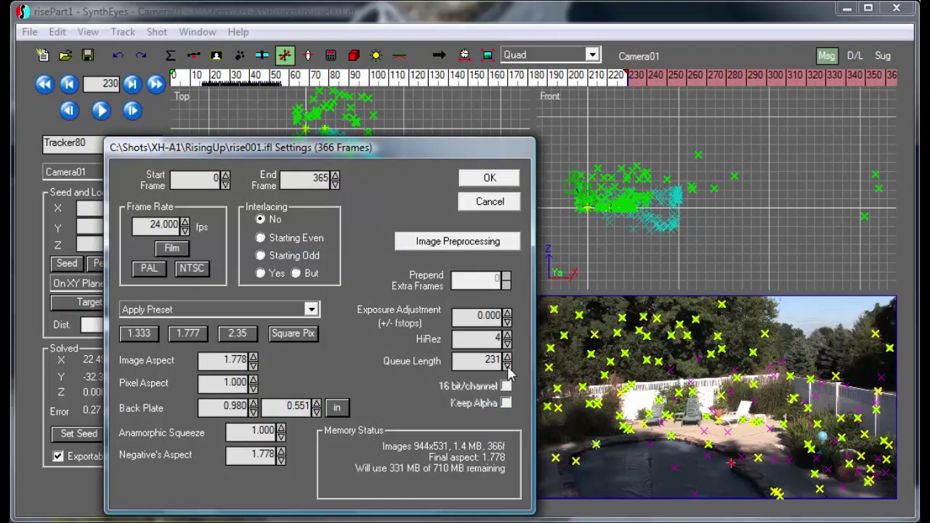
pyautogui.moveTo(507, 357); pyautogui.dragTo(506, 331)
pyautogui.click(474, 181)
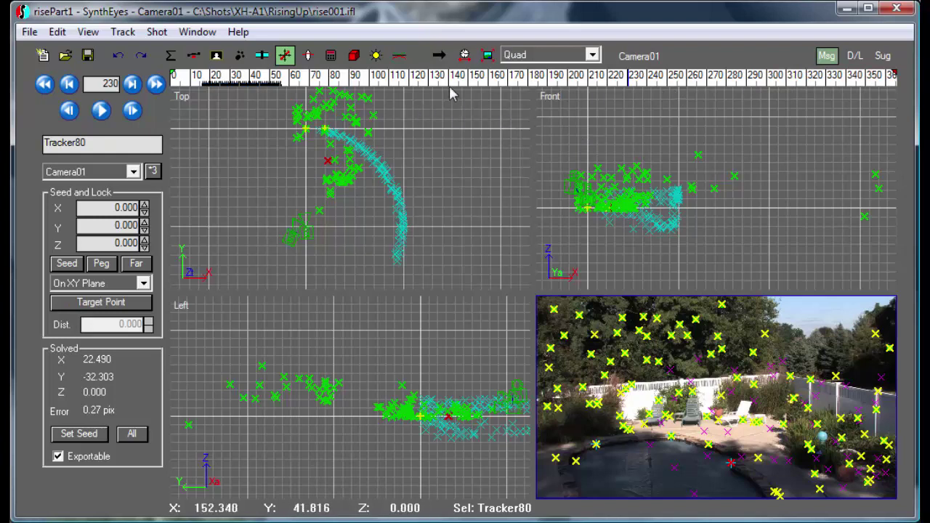
# Scrub the spliced shot from frame 148 through 192 to frame 315 on the fence and lawn.
pyautogui.moveTo(459, 78); pyautogui.dragTo(841, 86)
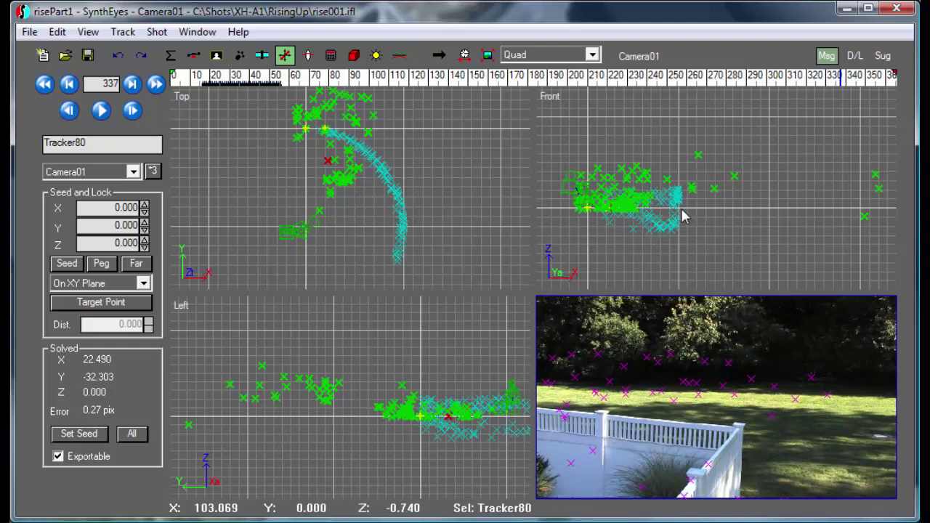
pyautogui.click(553, 80)
pyautogui.moveTo(552, 80); pyautogui.dragTo(797, 79)
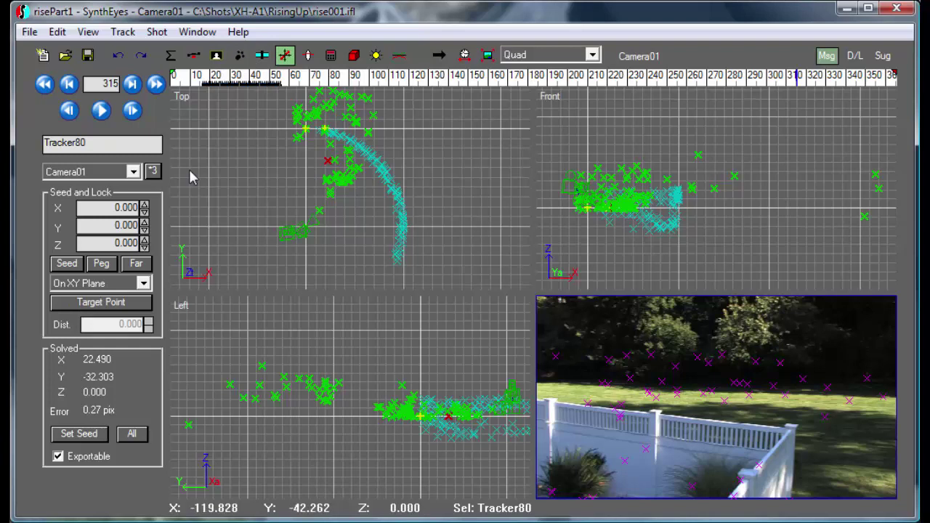
# Select all of Camera02's trackers, assign them to Camera01, then return to Camera01 and scrub forward.
pyautogui.click(643, 56)
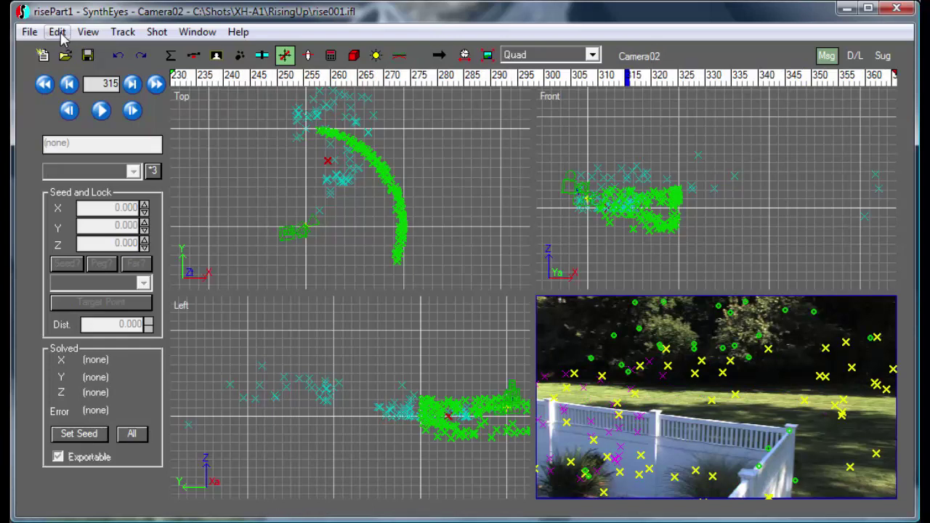
pyautogui.click(58, 34)
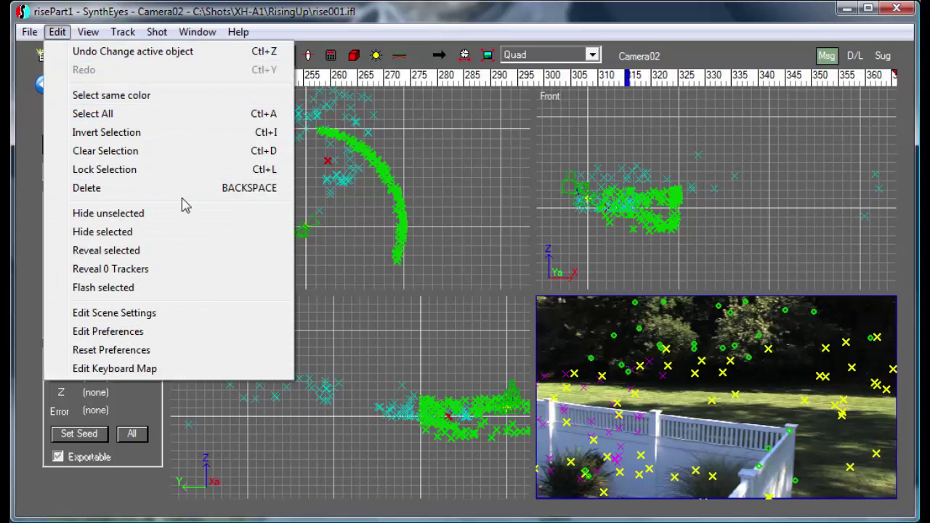
pyautogui.click(172, 120)
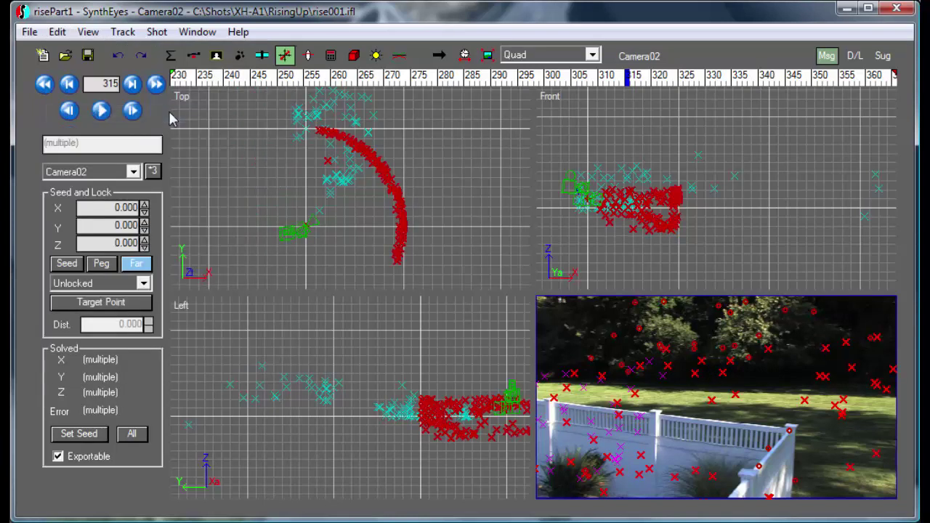
pyautogui.click(133, 172)
pyautogui.click(89, 185)
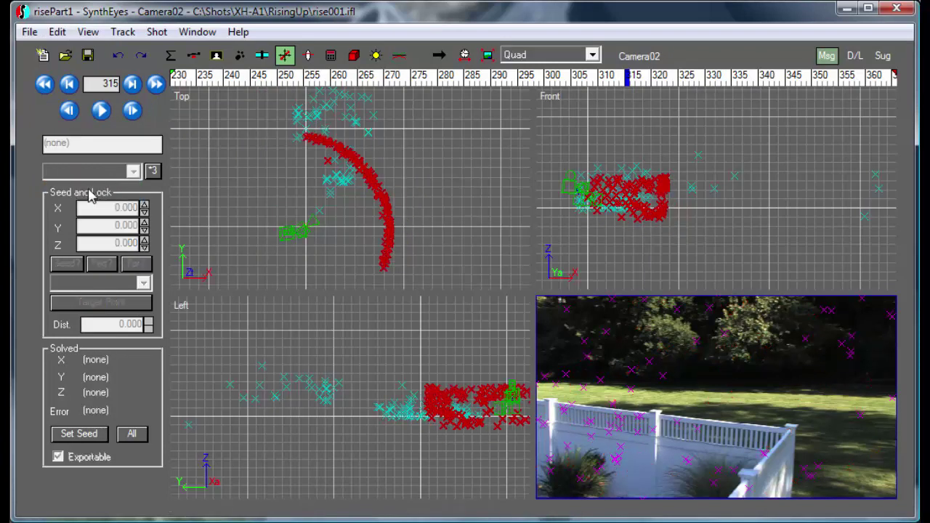
pyautogui.click(639, 55)
pyautogui.moveTo(478, 79); pyautogui.dragTo(866, 95)
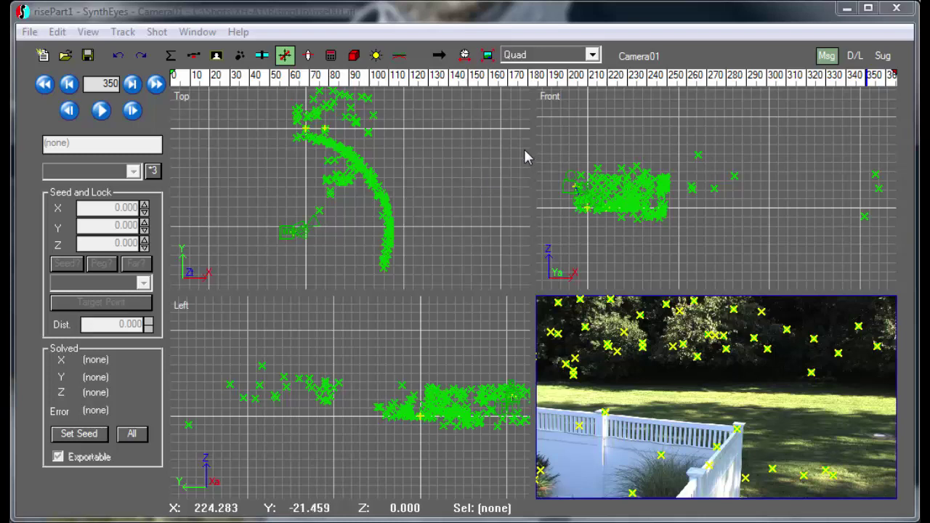
# Switch the view layout to Object Graph and frame its time range around frame 229.
pyautogui.click(575, 57)
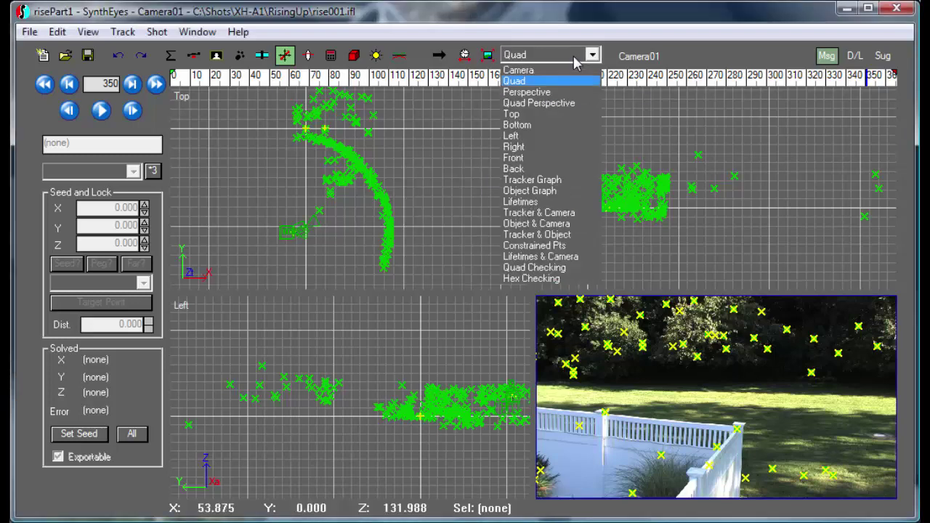
pyautogui.click(558, 192)
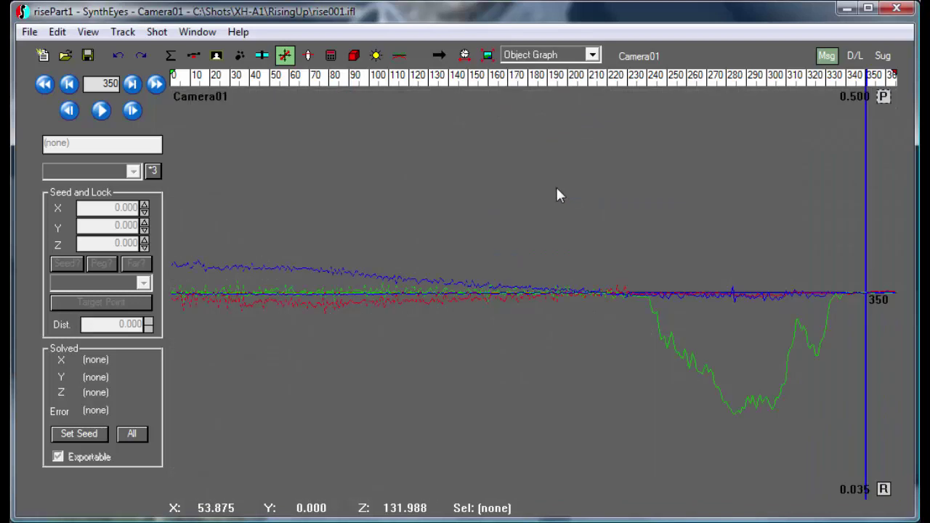
pyautogui.click(625, 79)
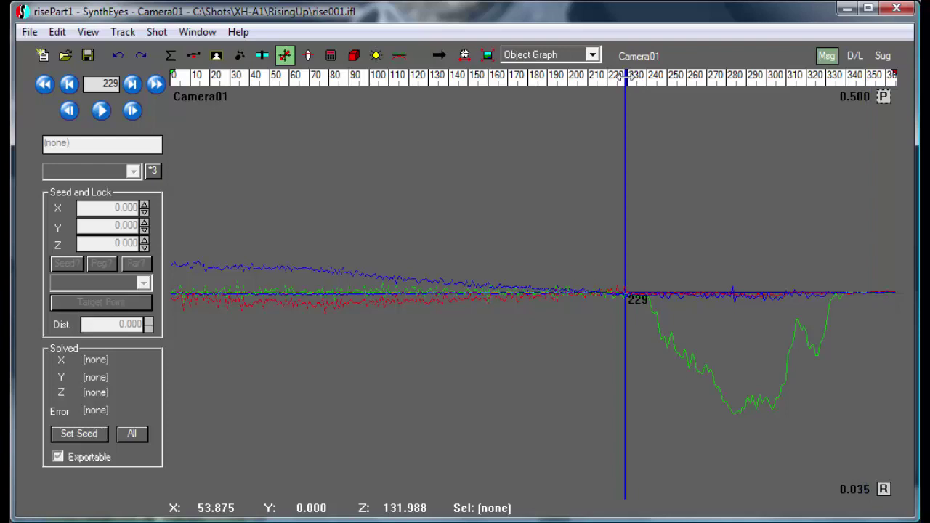
pyautogui.moveTo(626, 77)
pyautogui.mouseDown(button='right')
pyautogui.moveTo(596, 282)
pyautogui.moveTo(587, 458)
pyautogui.moveTo(535, 490)
pyautogui.moveTo(476, 485)
pyautogui.moveTo(508, 469)
pyautogui.moveTo(639, 121)
pyautogui.moveTo(626, 69)
pyautogui.moveTo(609, 69)
pyautogui.moveTo(629, 78)
pyautogui.mouseUp(button='right')
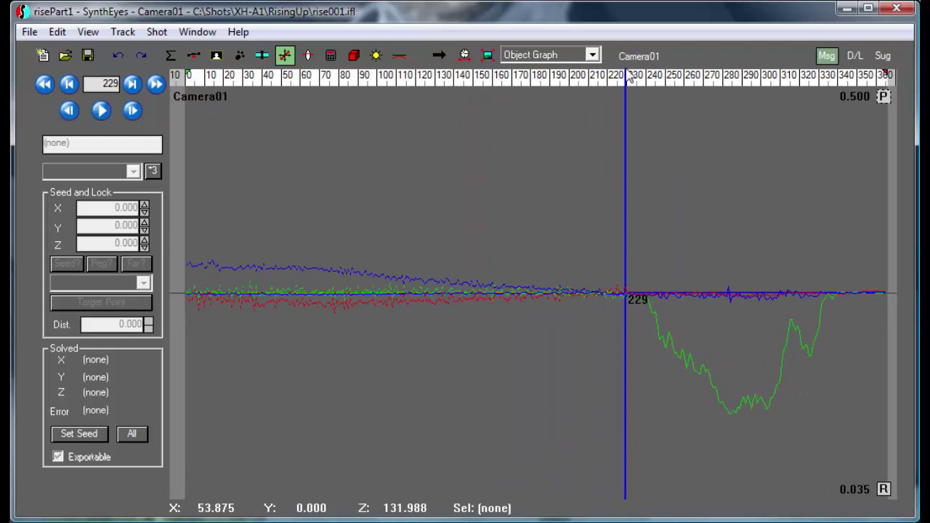